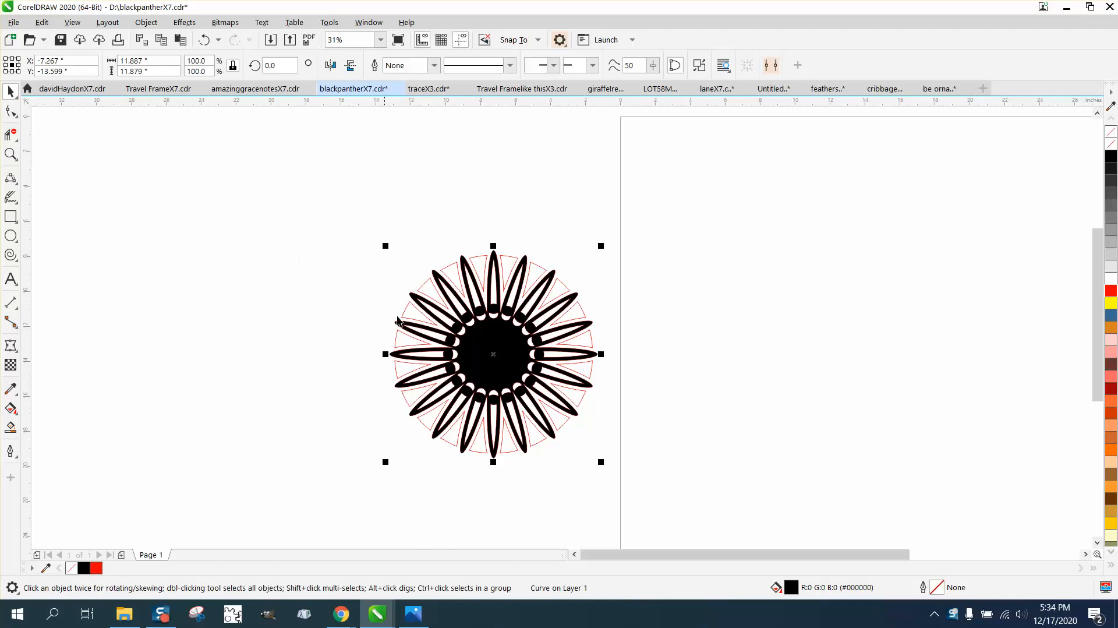
Step: Drag the black filled starburst left, next to the red outline version, and zoom out
left_click_drag(495, 356, 270, 349)
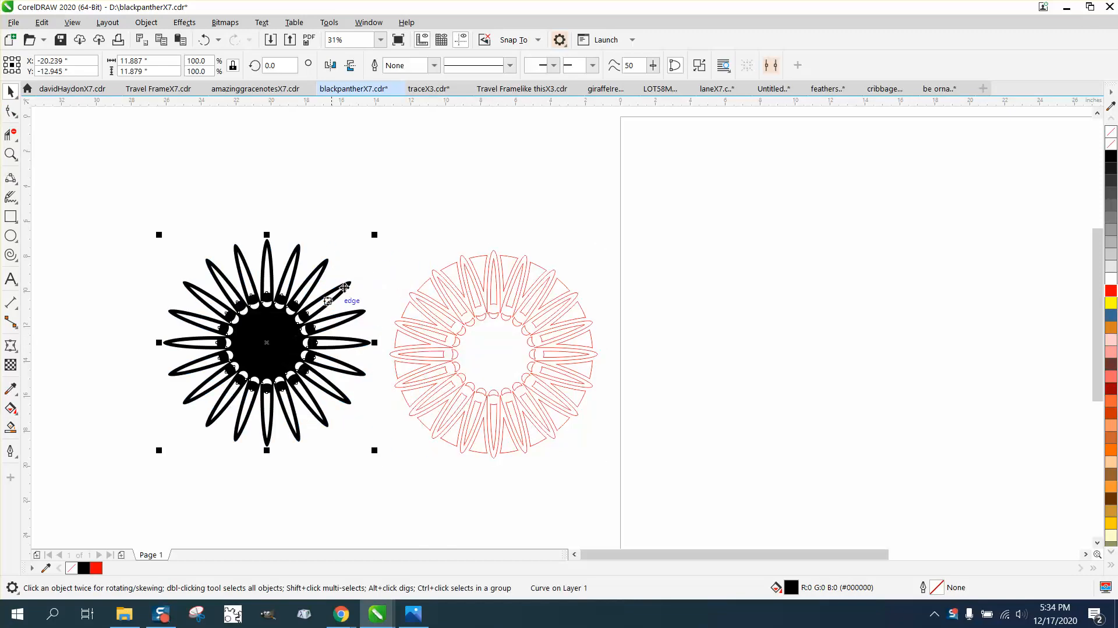
left_click(366, 265)
scroll(227, 283, "down", 2)
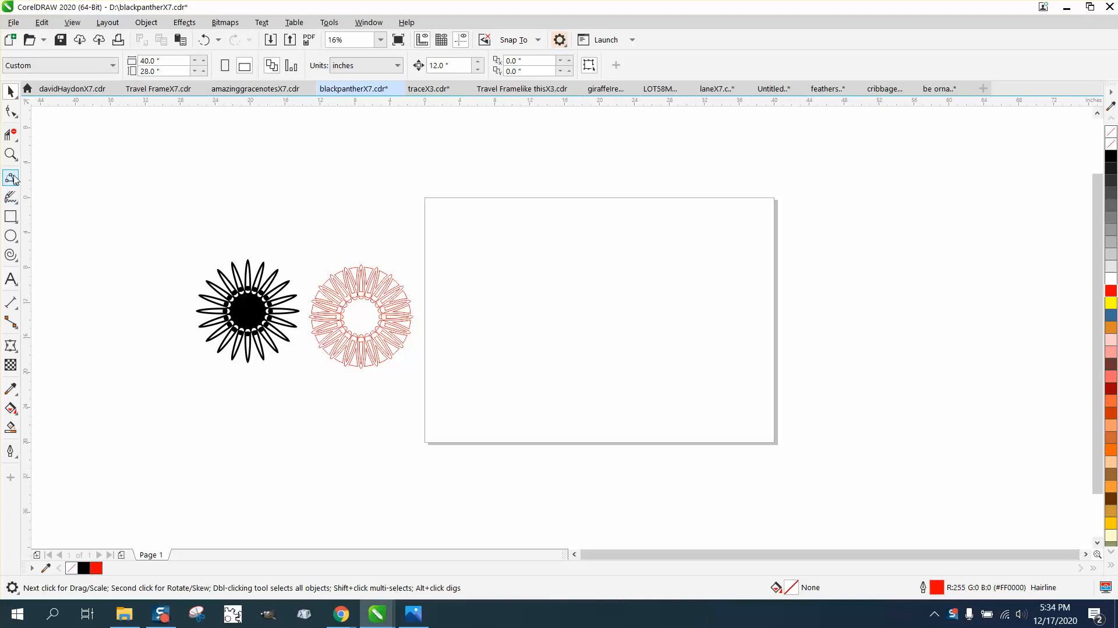
Step: Zoom into the page and draw a tall narrow 0.905 × 6.369-inch ellipse
left_click(11, 154)
left_click_drag(423, 197, 899, 434)
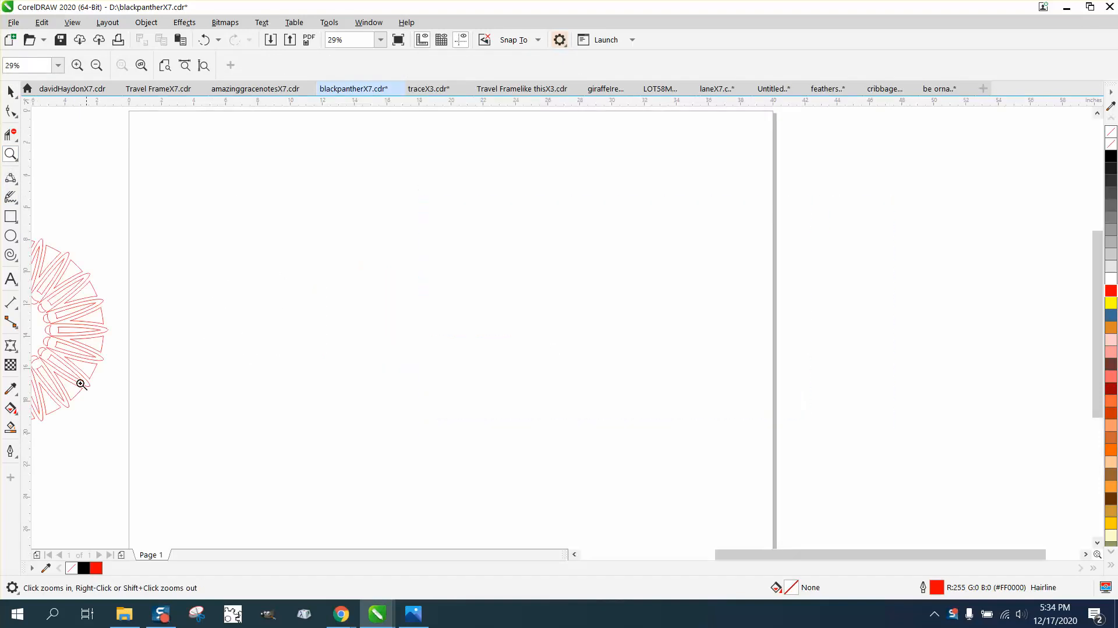
left_click(10, 236)
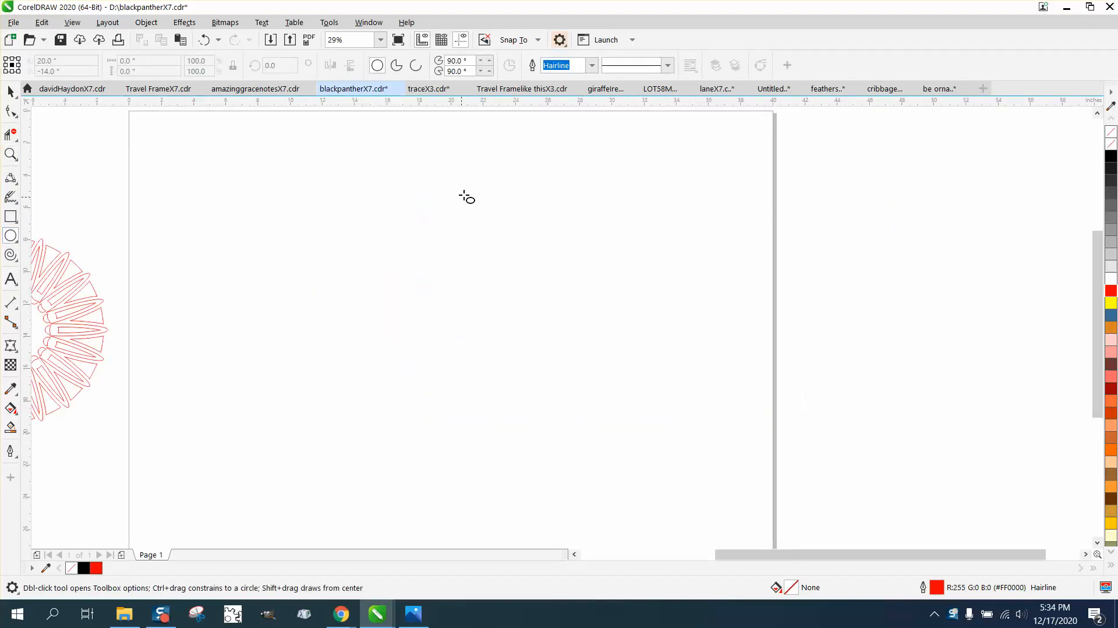
left_click_drag(465, 195, 451, 301)
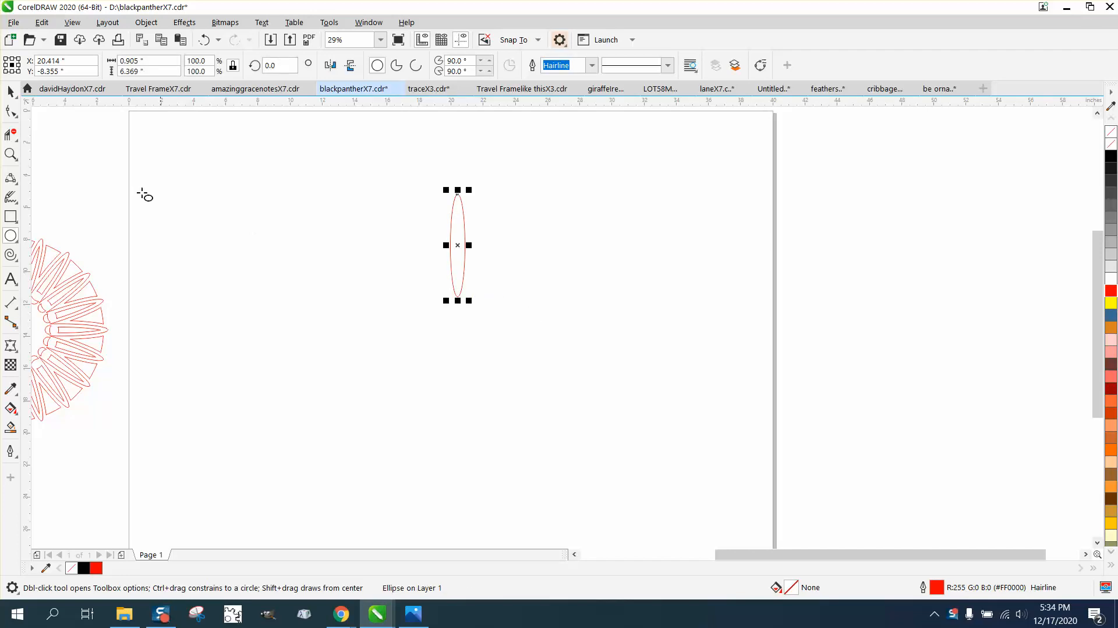
Step: Move the ellipse's rotation centre down to its bottom point
left_click(10, 92)
left_click(458, 249)
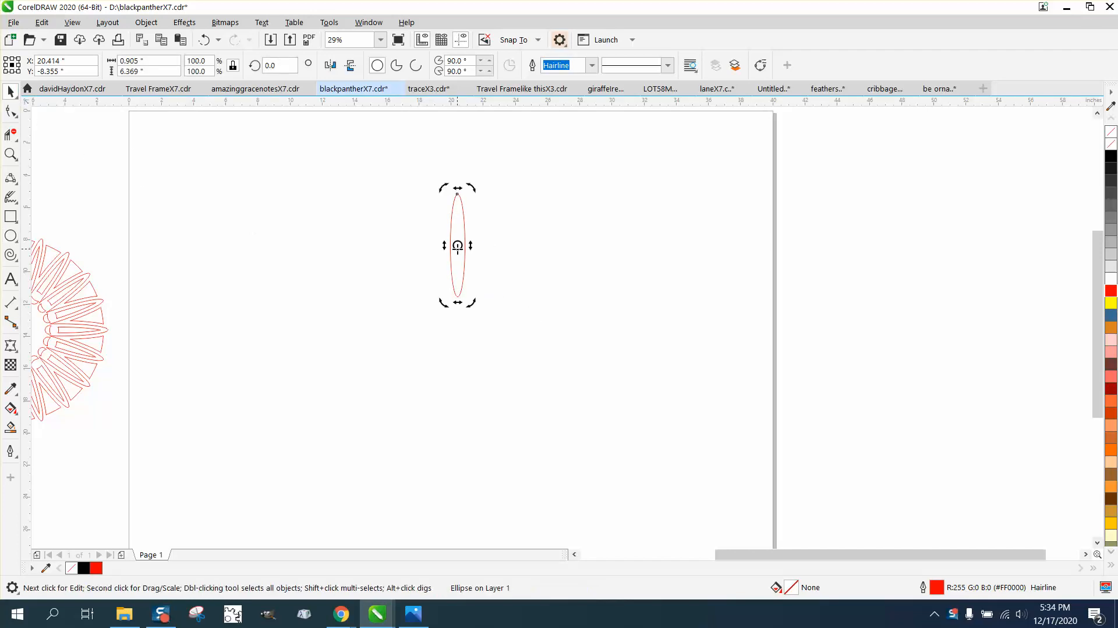
left_click_drag(458, 245, 458, 298)
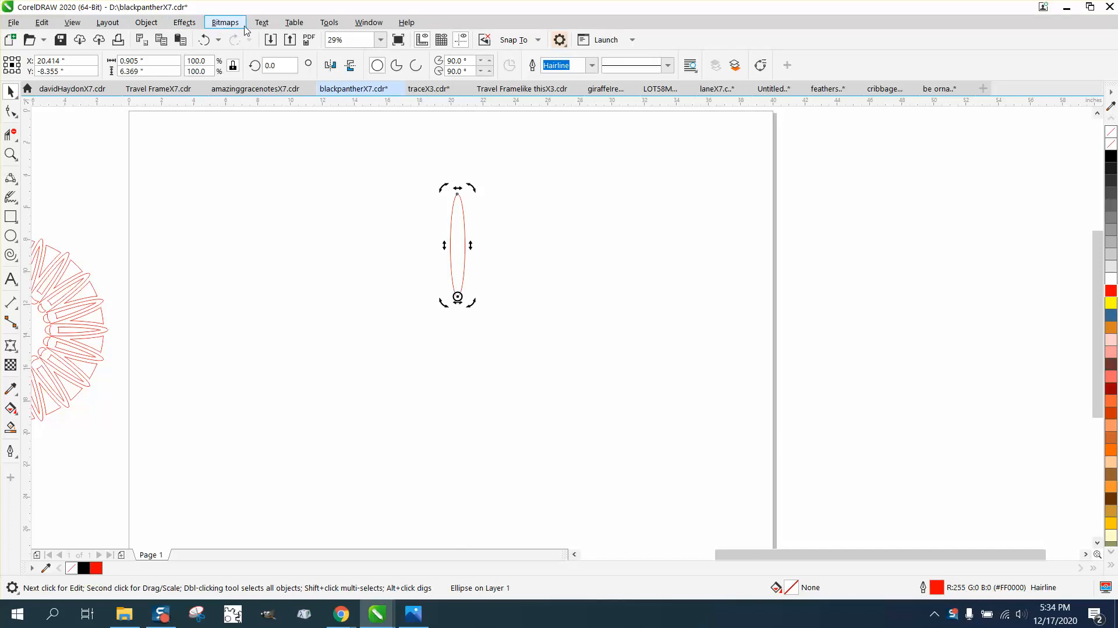
Step: Rotate the ellipse 18° with 19 copies in the Transform docker, then select all 20 petals
left_click(367, 23)
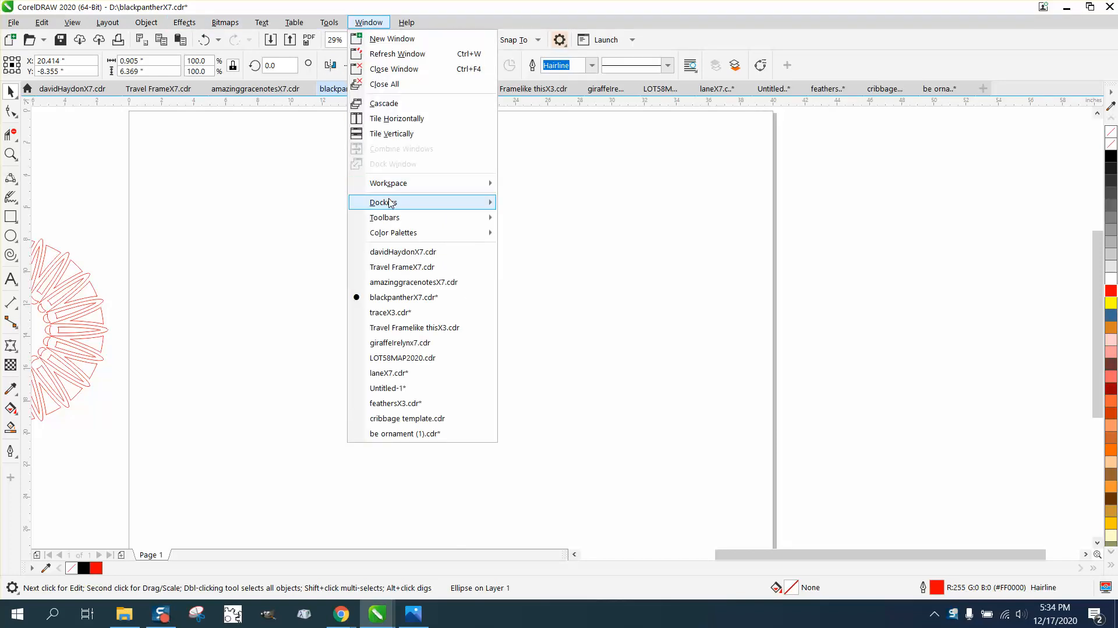
mouse_move(389, 203)
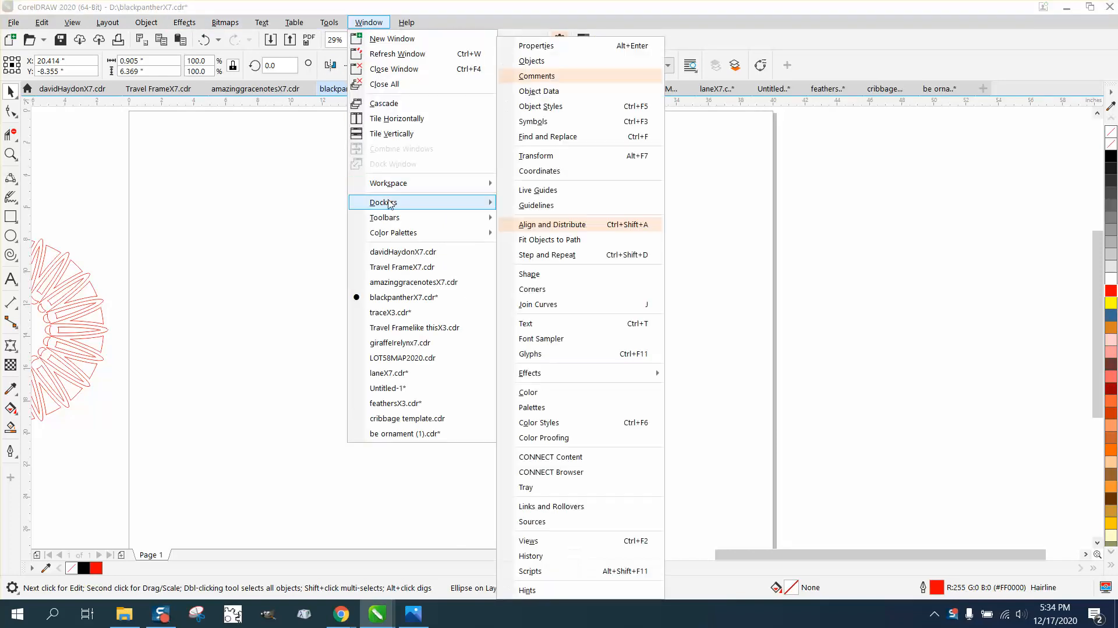
left_click(535, 156)
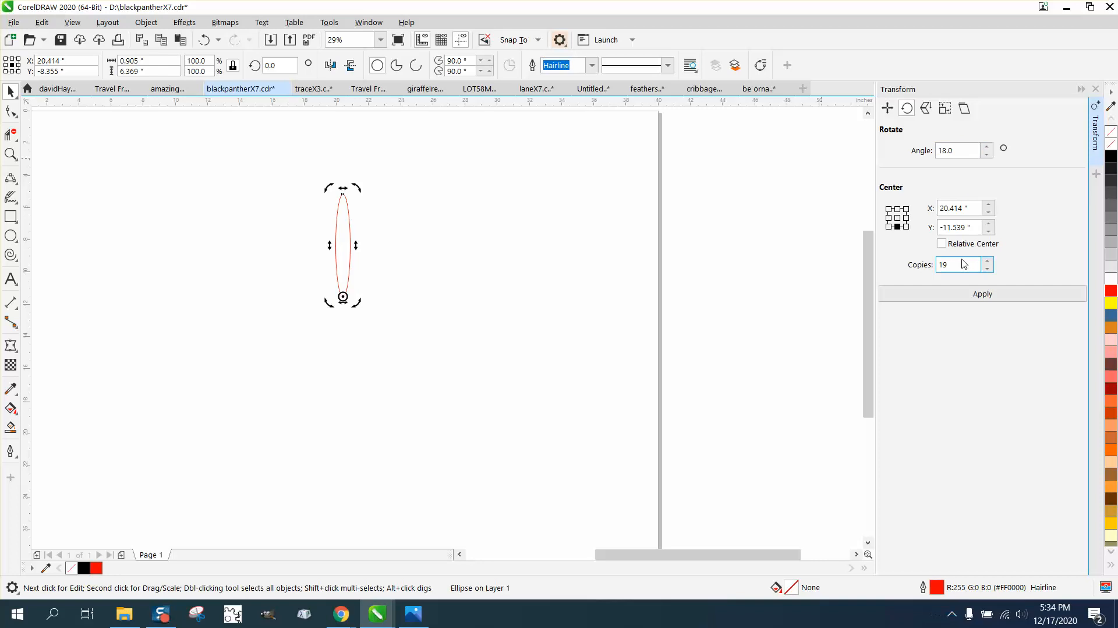
left_click(977, 298)
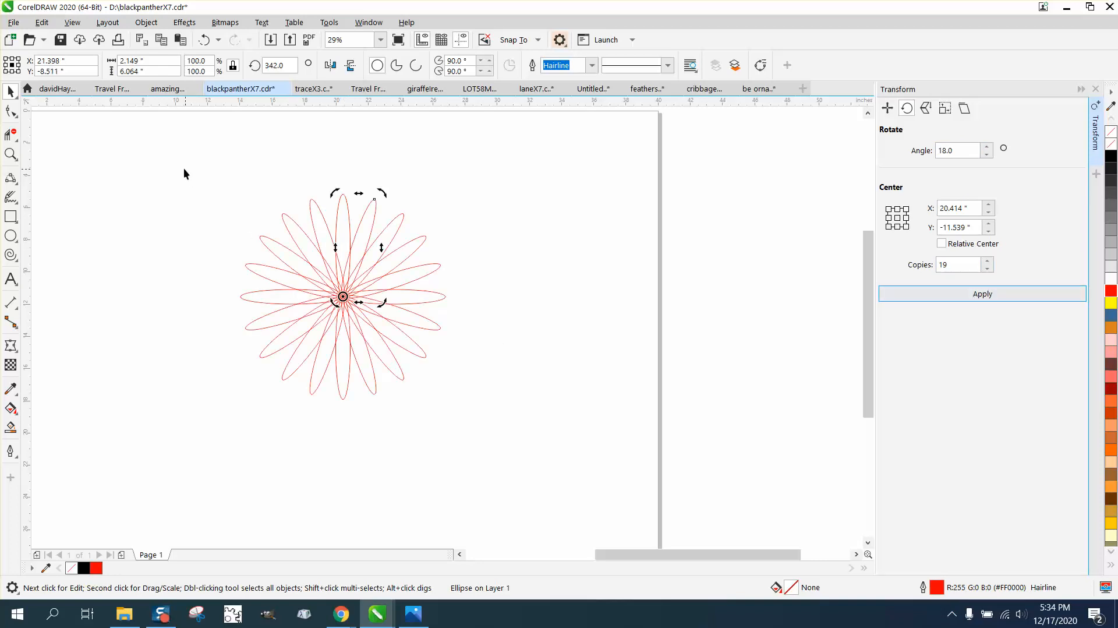
left_click_drag(183, 168, 477, 408)
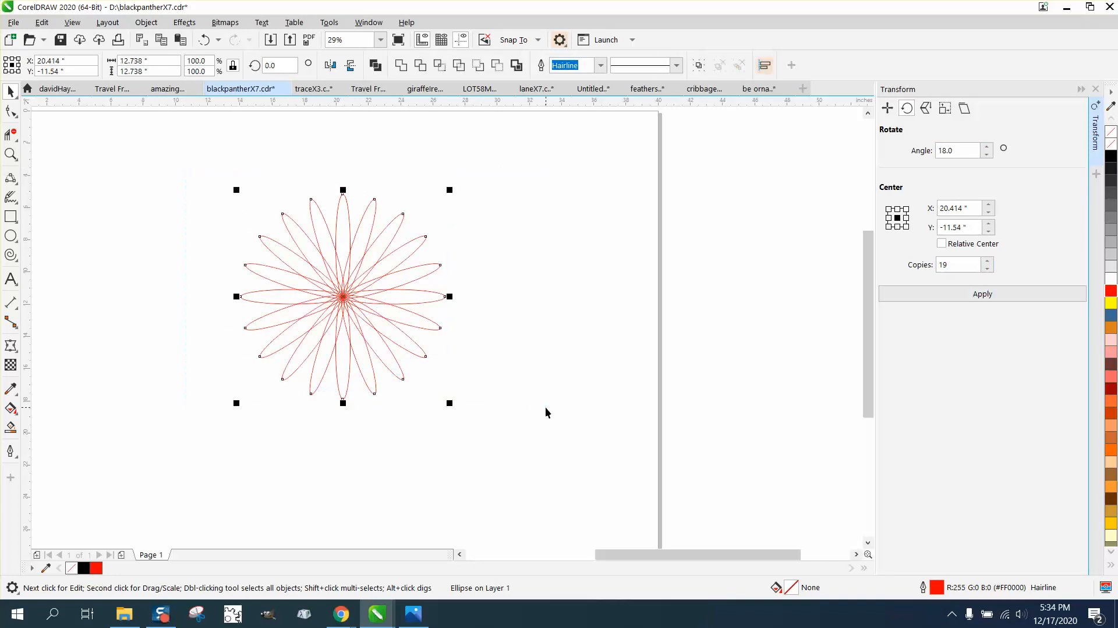
Step: Weld the petals into one outline and draw a circle centred on the flower
left_click(401, 65)
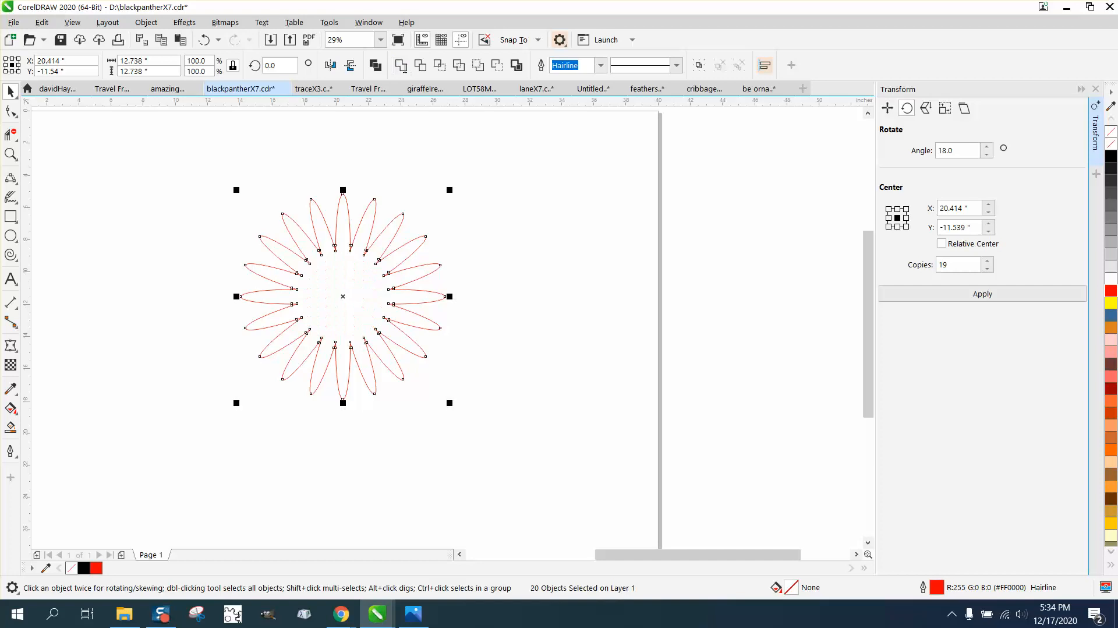
left_click(18, 233)
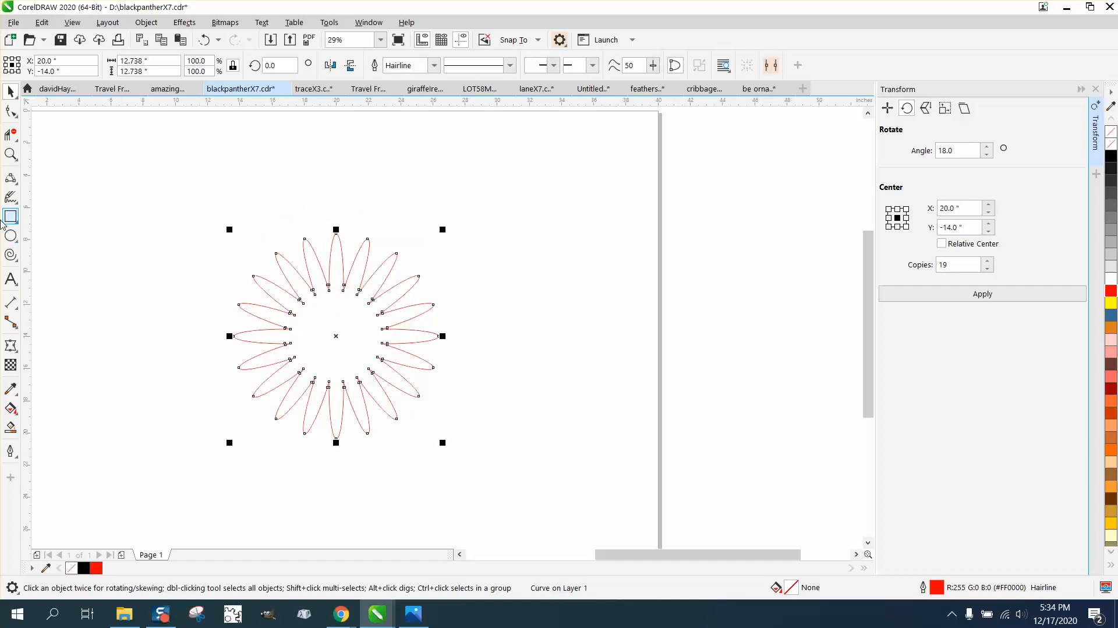
left_click_drag(293, 213, 156, 396)
key("p")
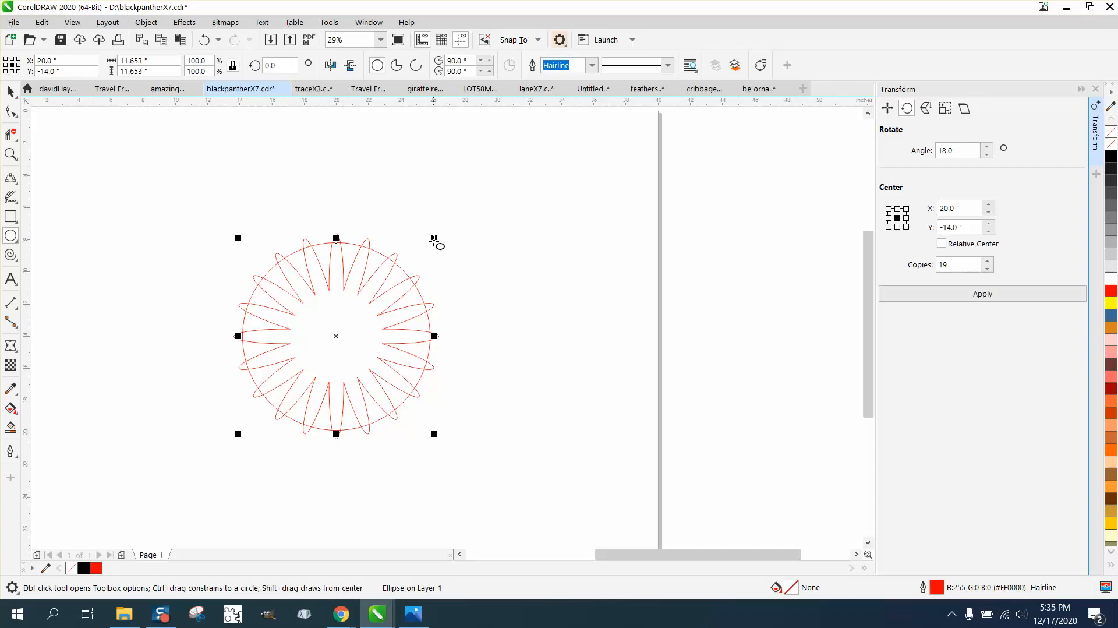
Step: Delete the stray small ellipse and enlarge the circle to 12.444 inches to meet the petal tips
left_click_drag(430, 246, 438, 235)
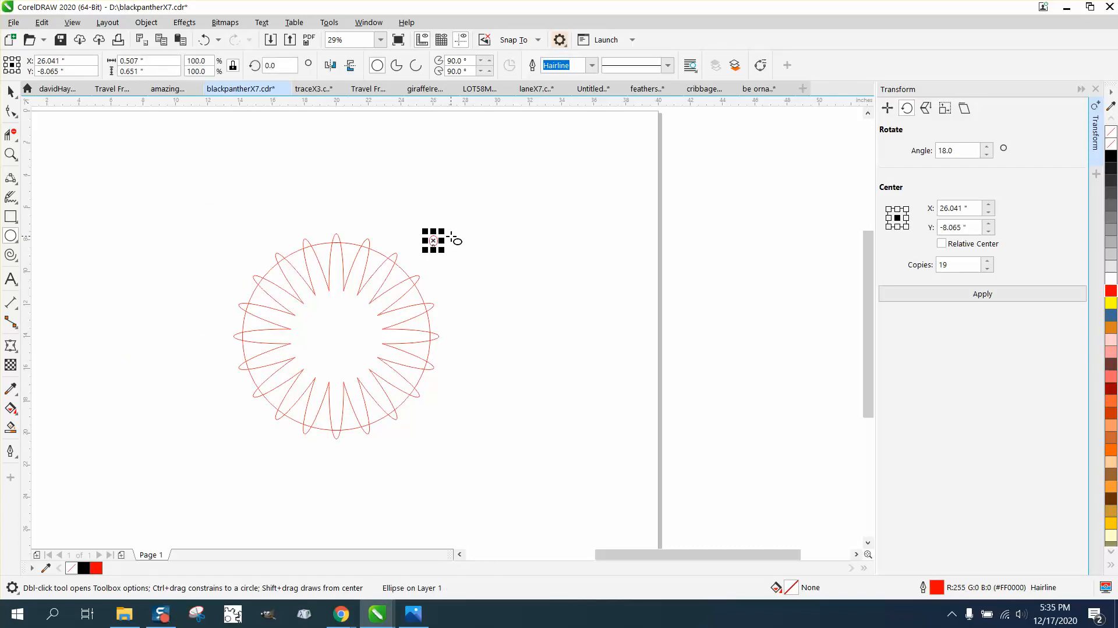
key("Delete")
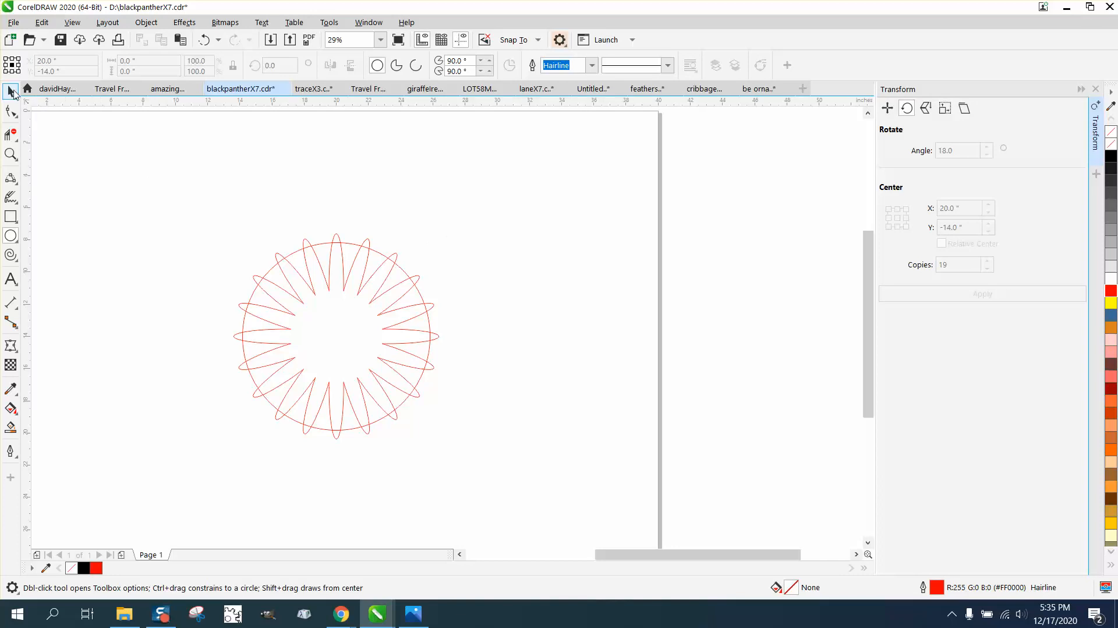
left_click(11, 91)
left_click(375, 250)
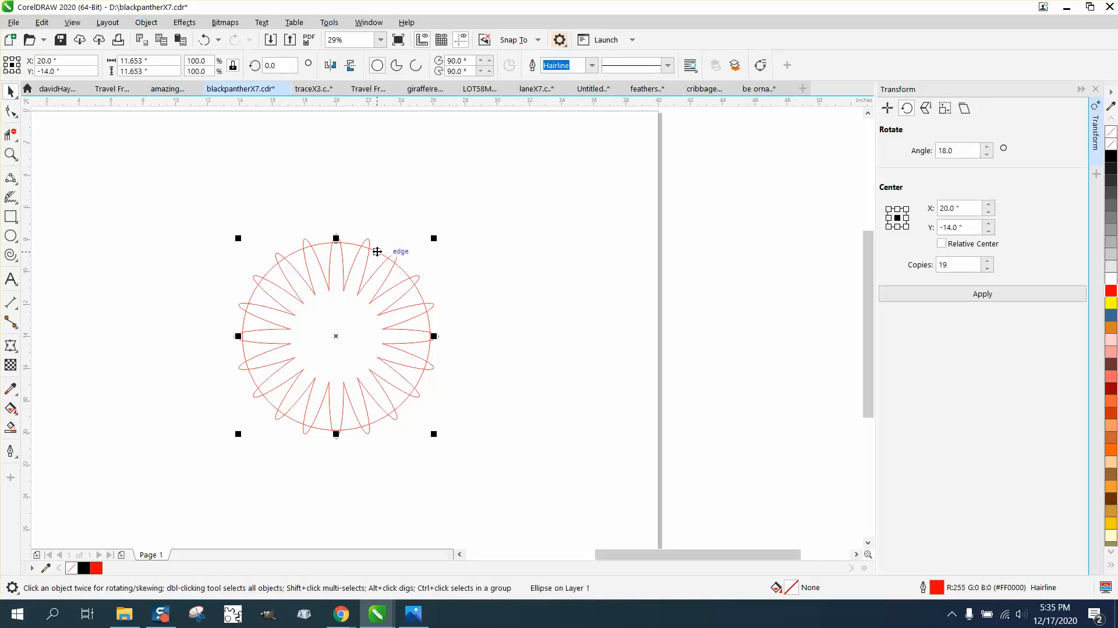
left_click_drag(435, 241, 441, 231)
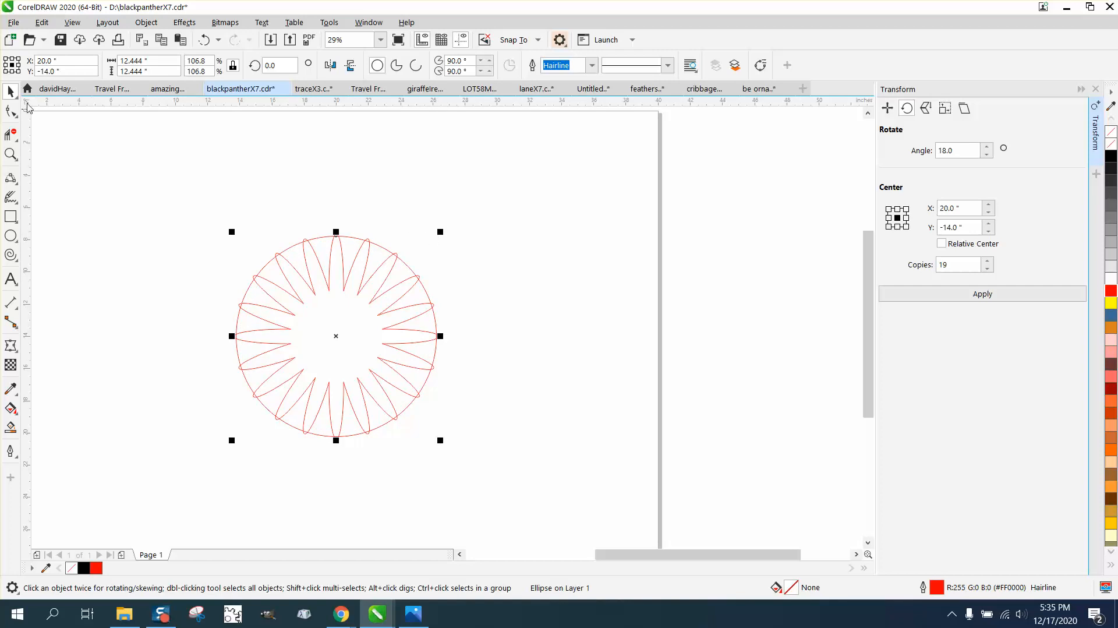
Step: Deselect the shapes and change the nudge distance from 12 to 13 inches
left_click_drag(152, 180, 248, 289)
left_click_drag(519, 445, 519, 445)
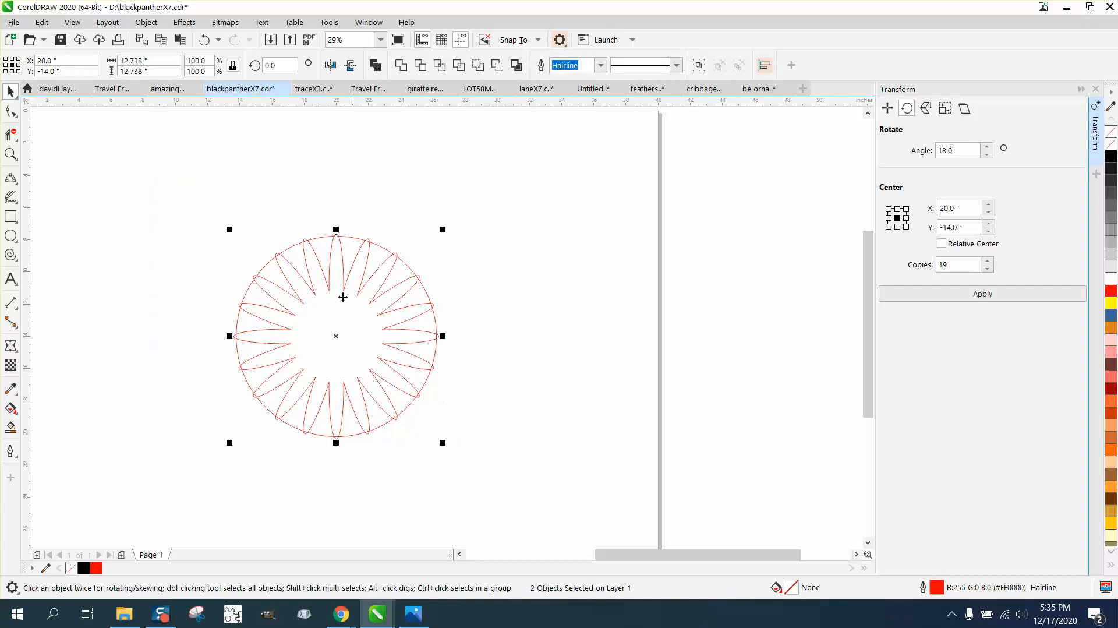
left_click(236, 176)
left_click(448, 64)
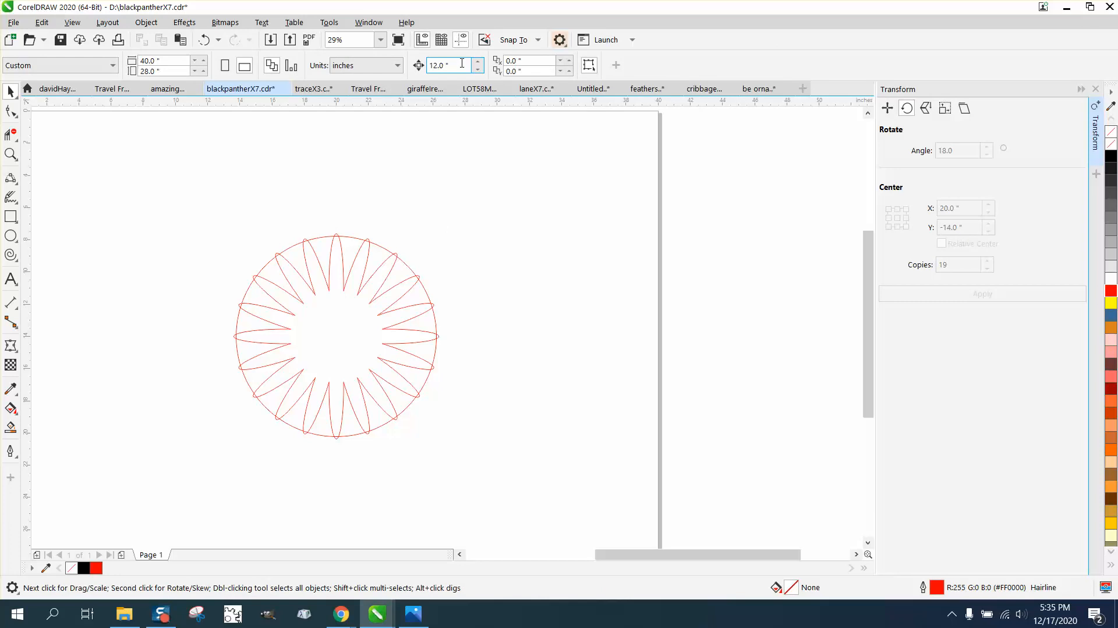
type("13")
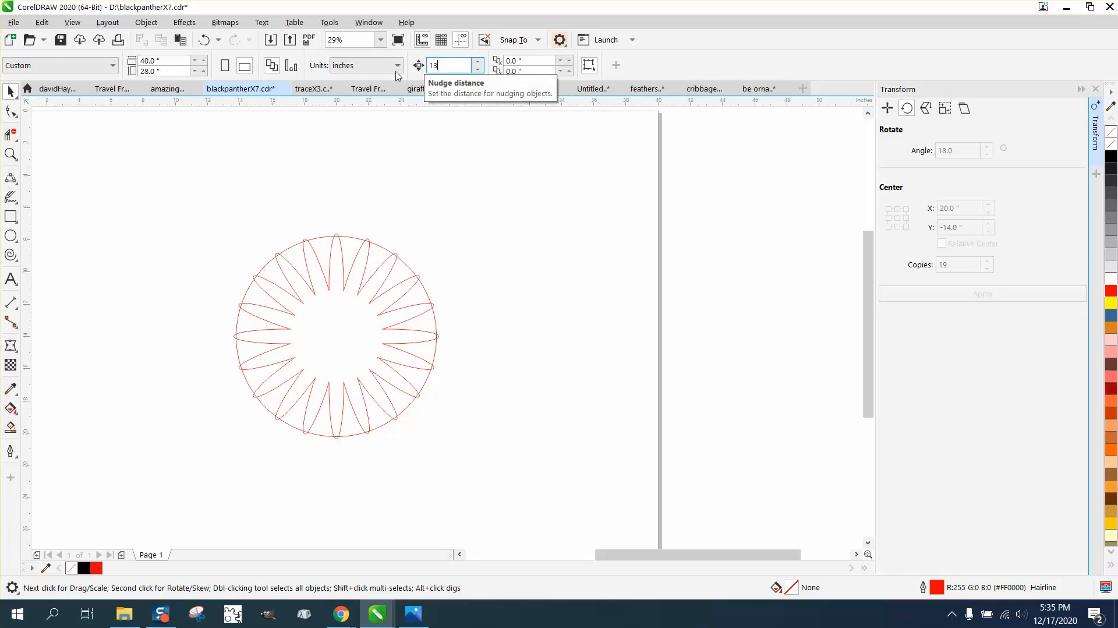
left_click(11, 429)
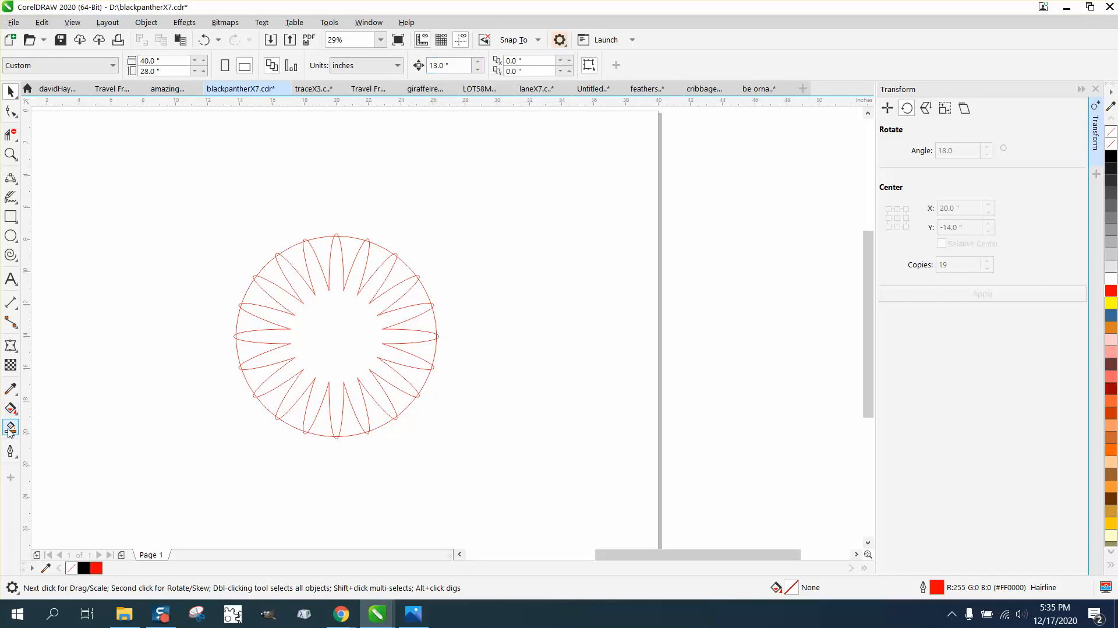
Step: Smart-fill one petal-gap wedge, nudge it 13 inches right, and give it no fill with a red outline
left_click(327, 252)
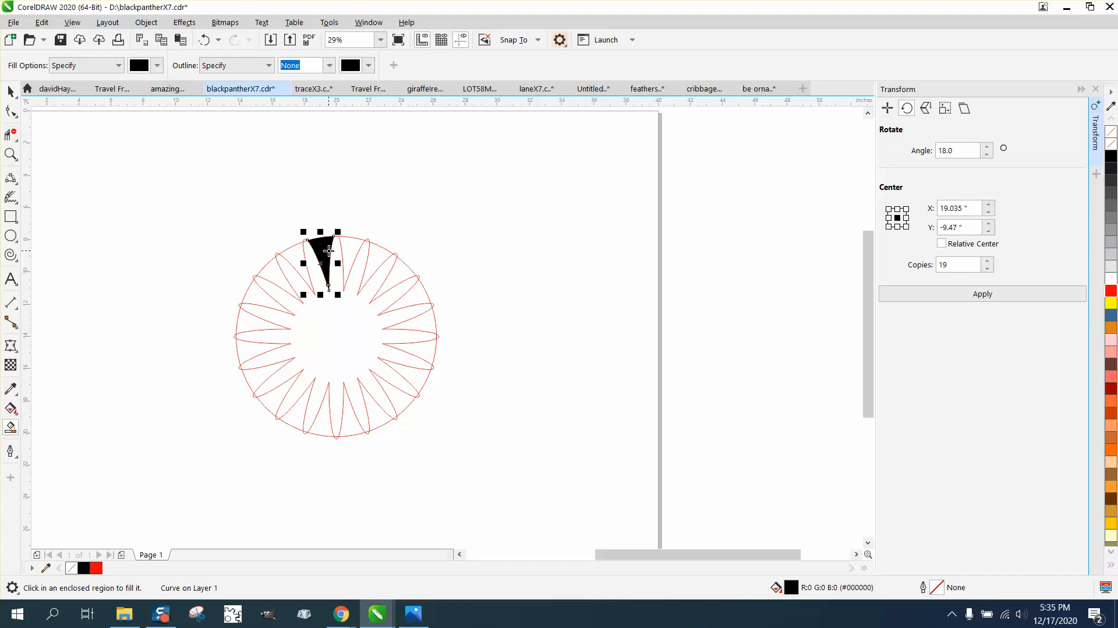
key("Right")
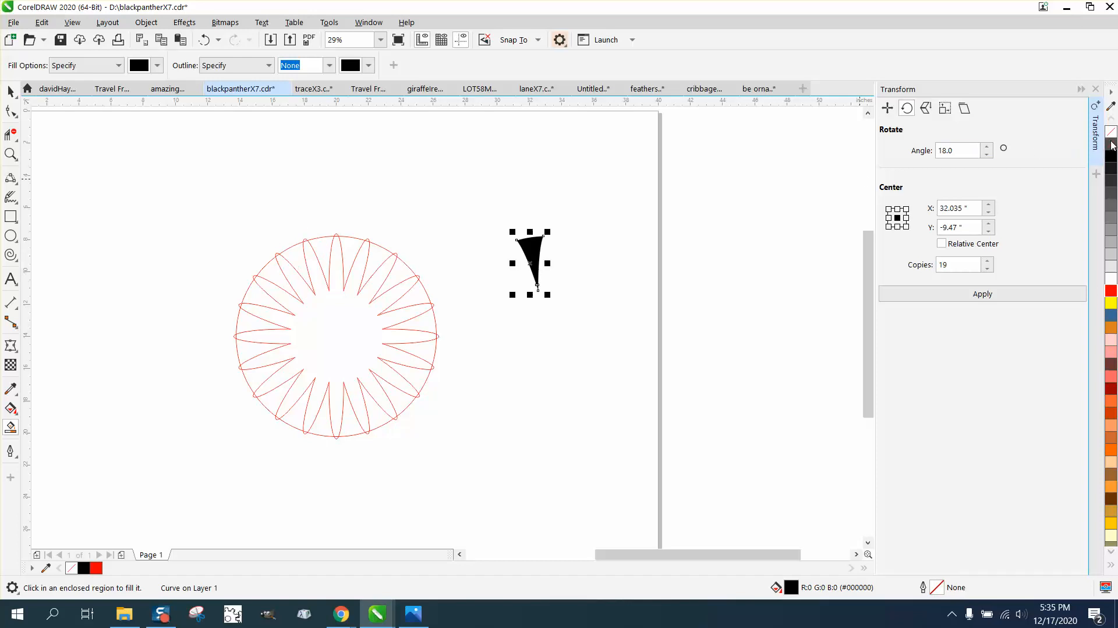
left_click(1112, 144)
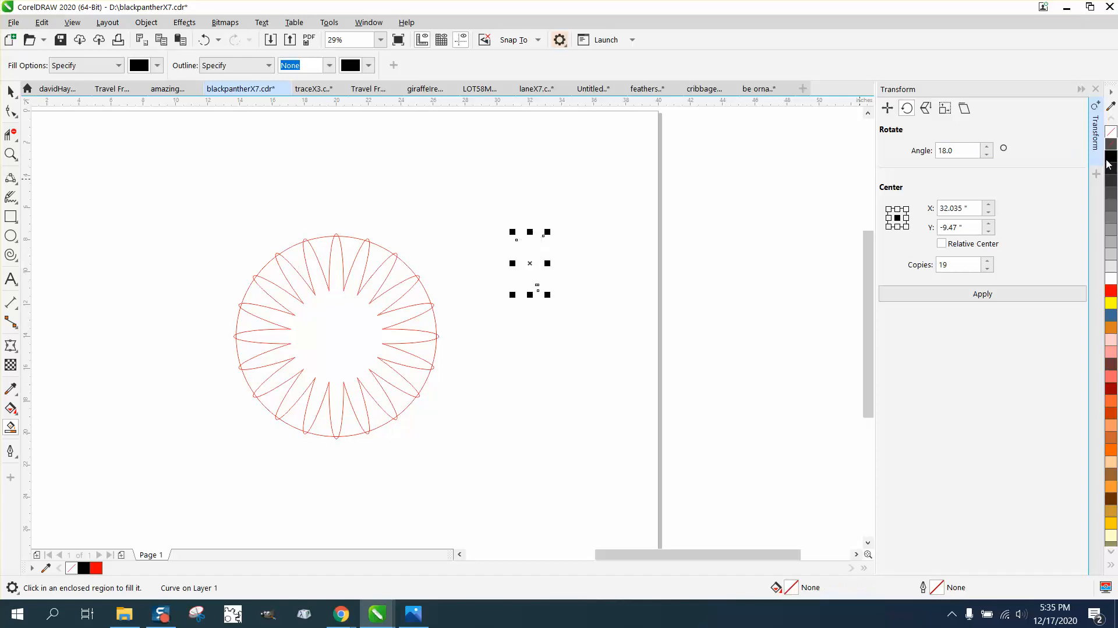
right_click(1114, 291)
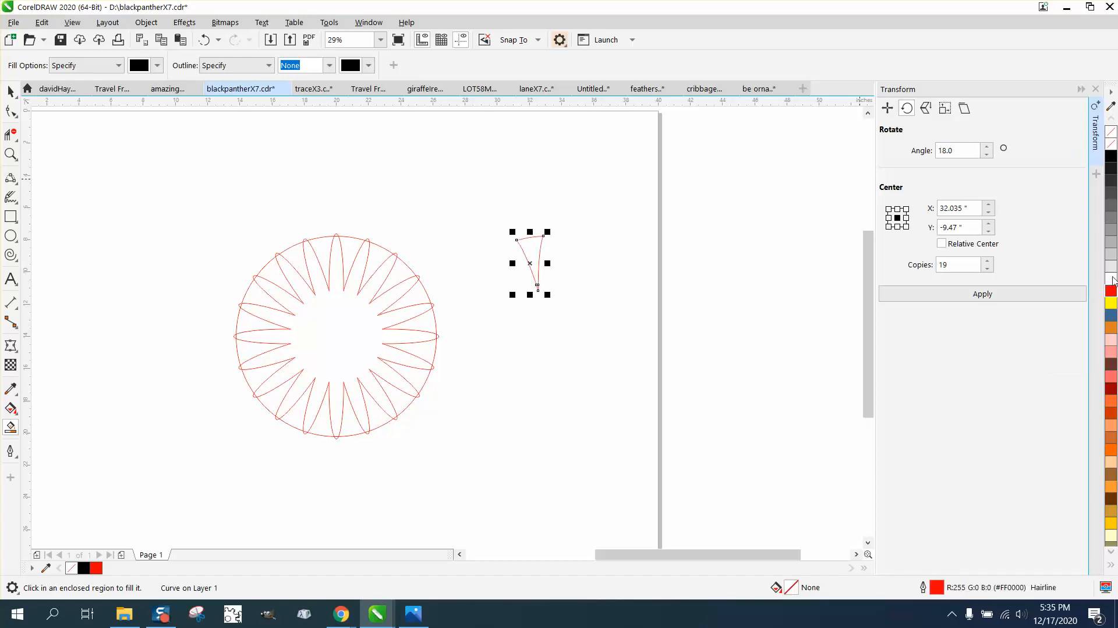
left_click(184, 22)
Step: Apply a 0.2-inch inner contour to the wedge
left_click(222, 335)
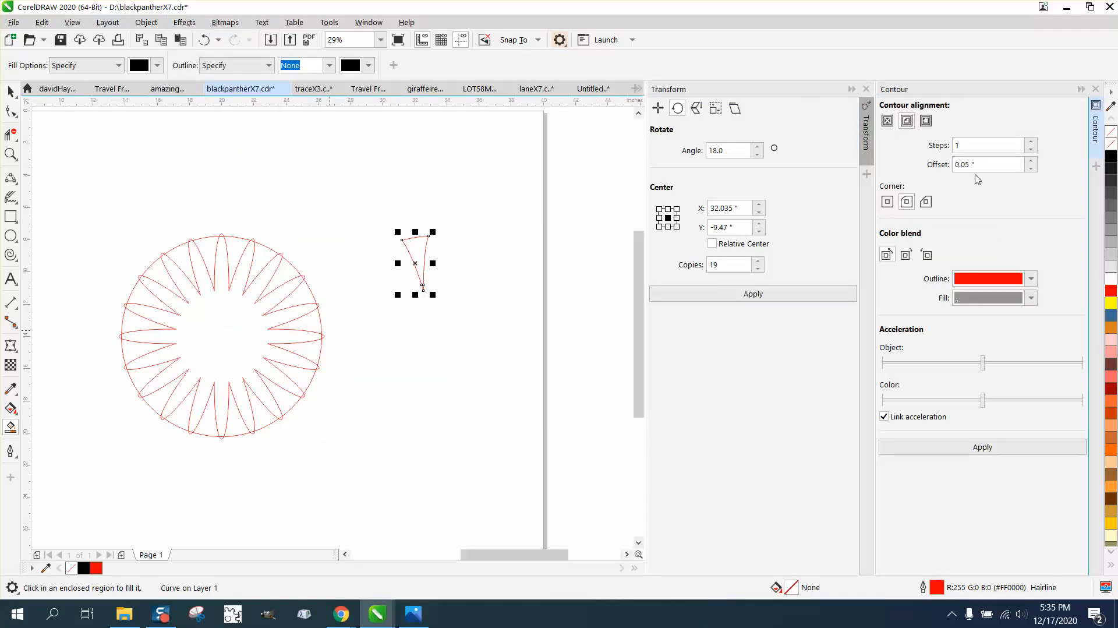
left_click_drag(979, 164, 926, 164)
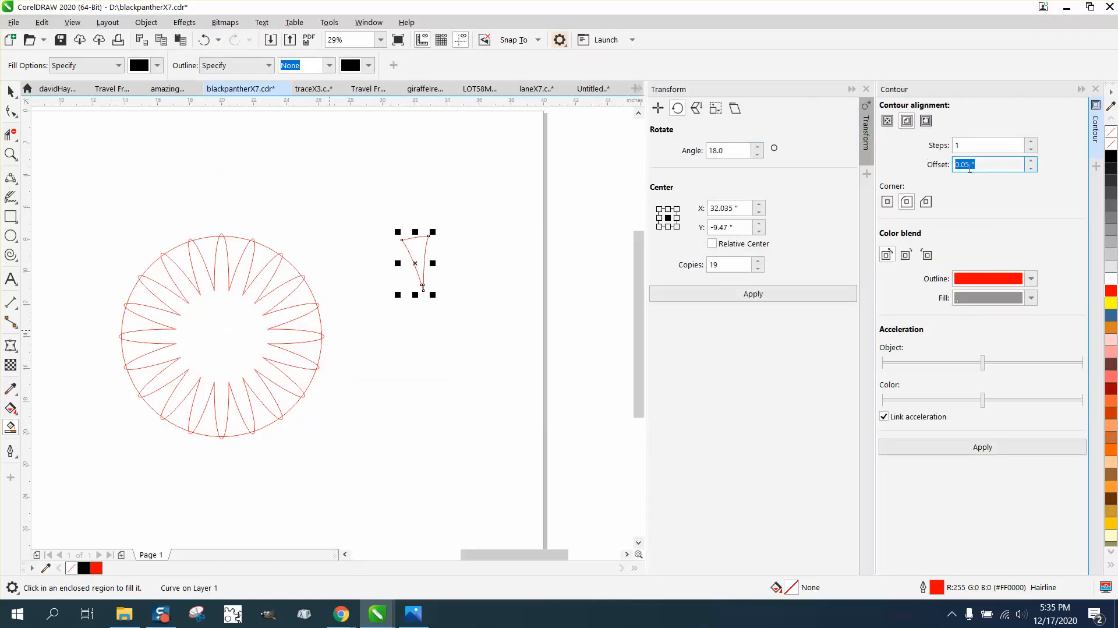
type(".2")
left_click(984, 446)
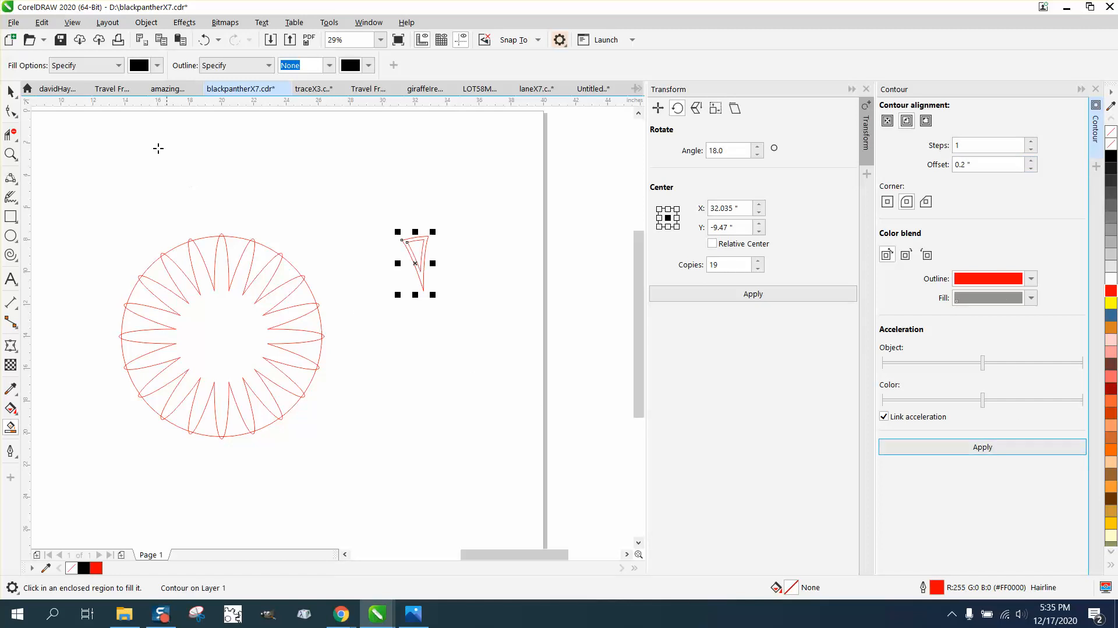
Step: Break the contour apart from the wedge and undo the unwanted black fill
left_click(150, 23)
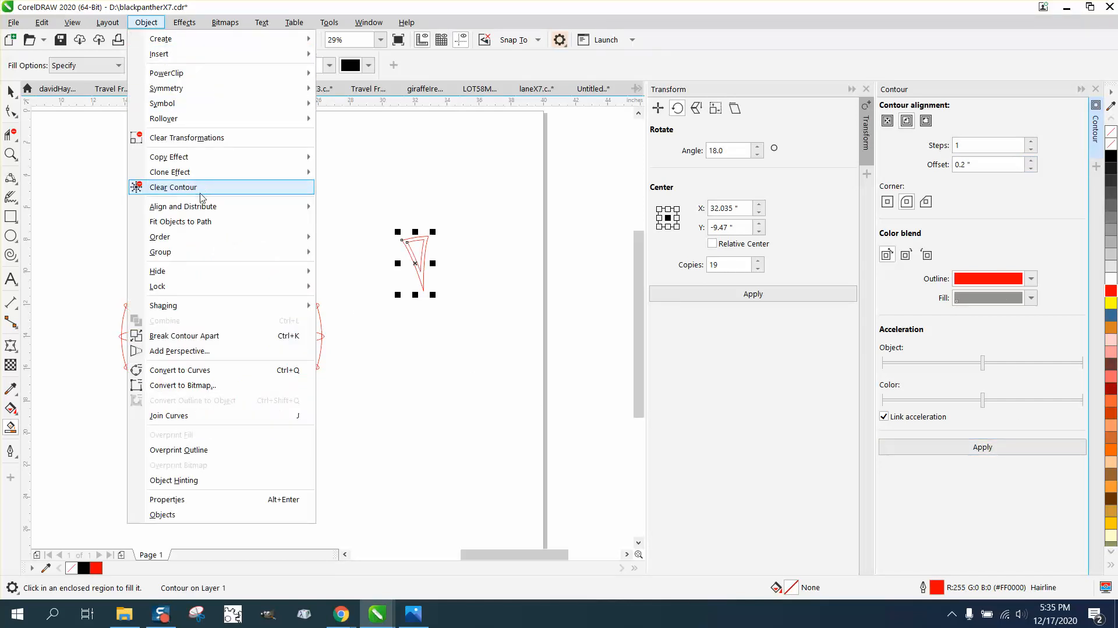
left_click(195, 336)
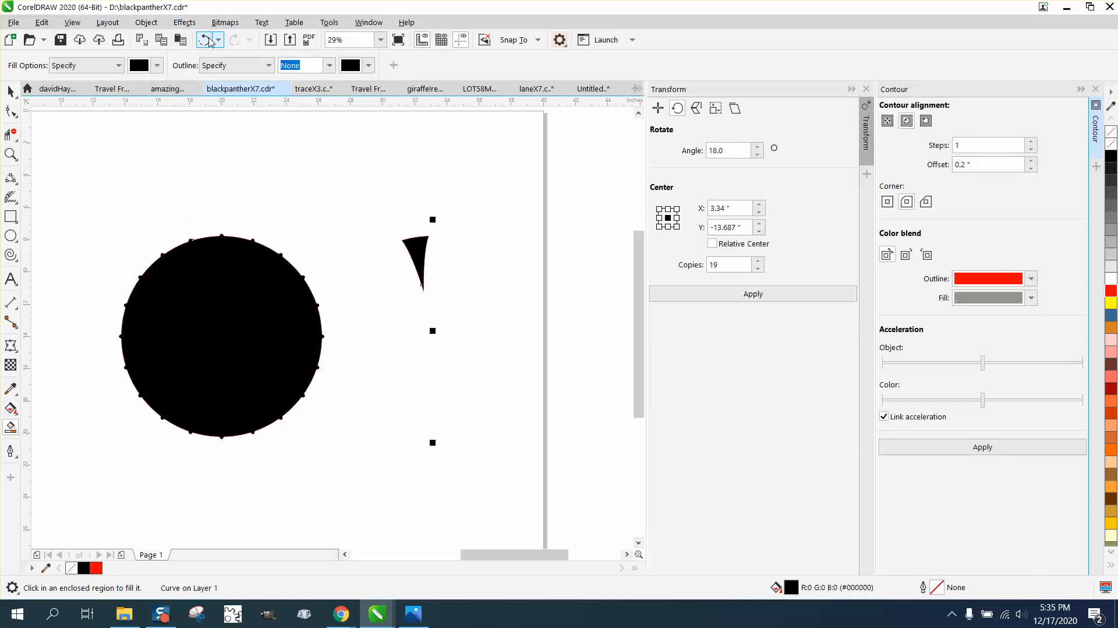
left_click(205, 39)
left_click(10, 92)
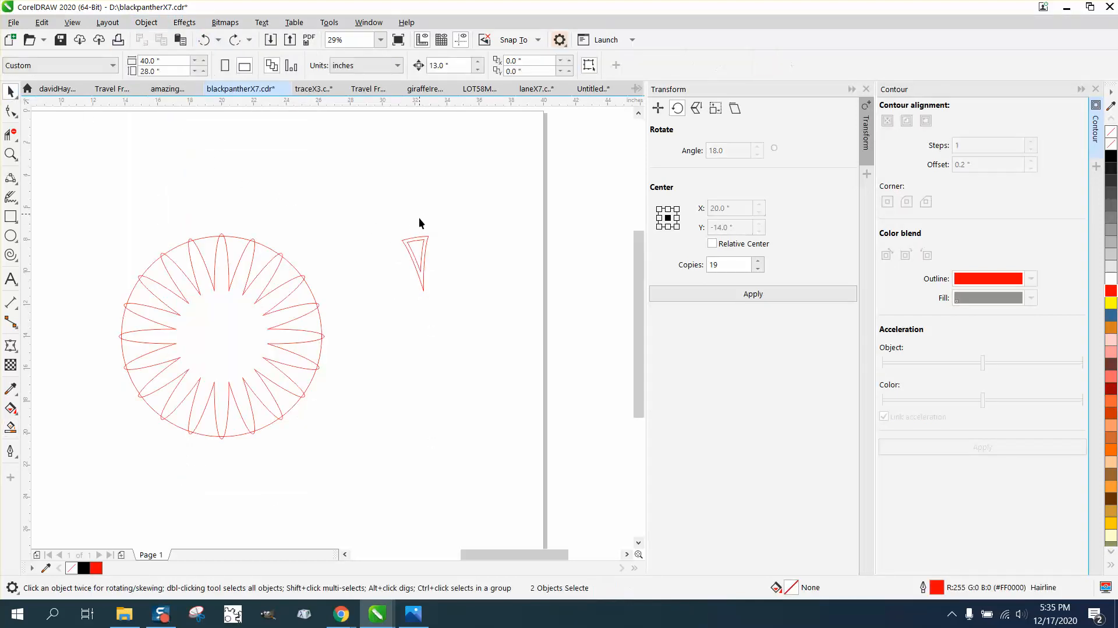
Step: Nudge the inner wedge 13 inches left into the circle, pivot it on the circle centre, and make 19 rotated copies
left_click(421, 246)
key("Left")
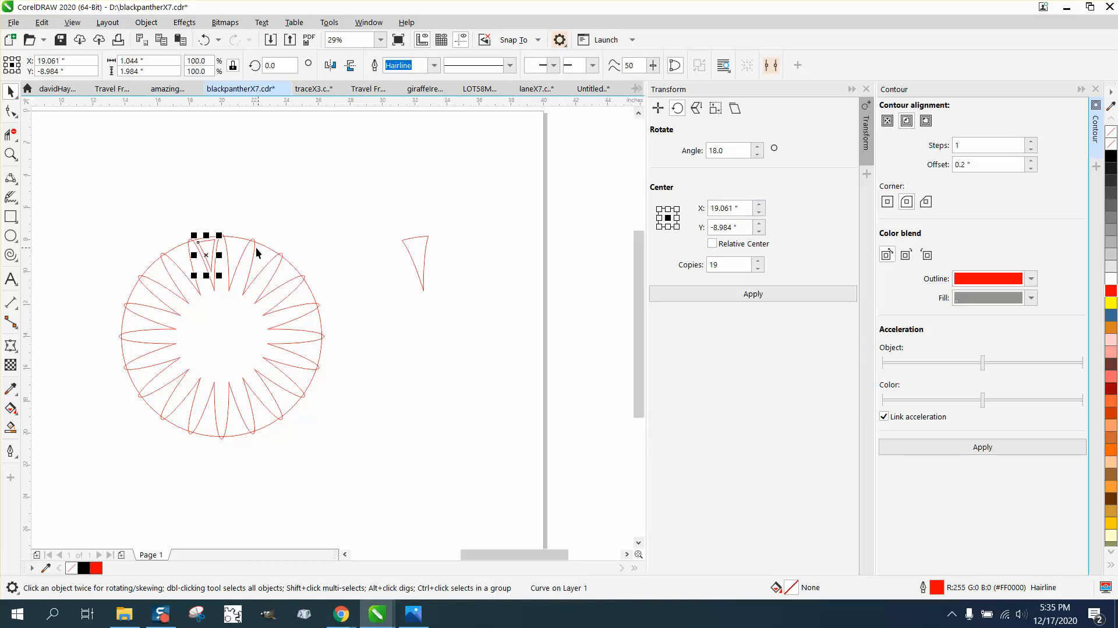
left_click(210, 250)
left_click_drag(206, 255, 215, 332)
left_click(286, 192)
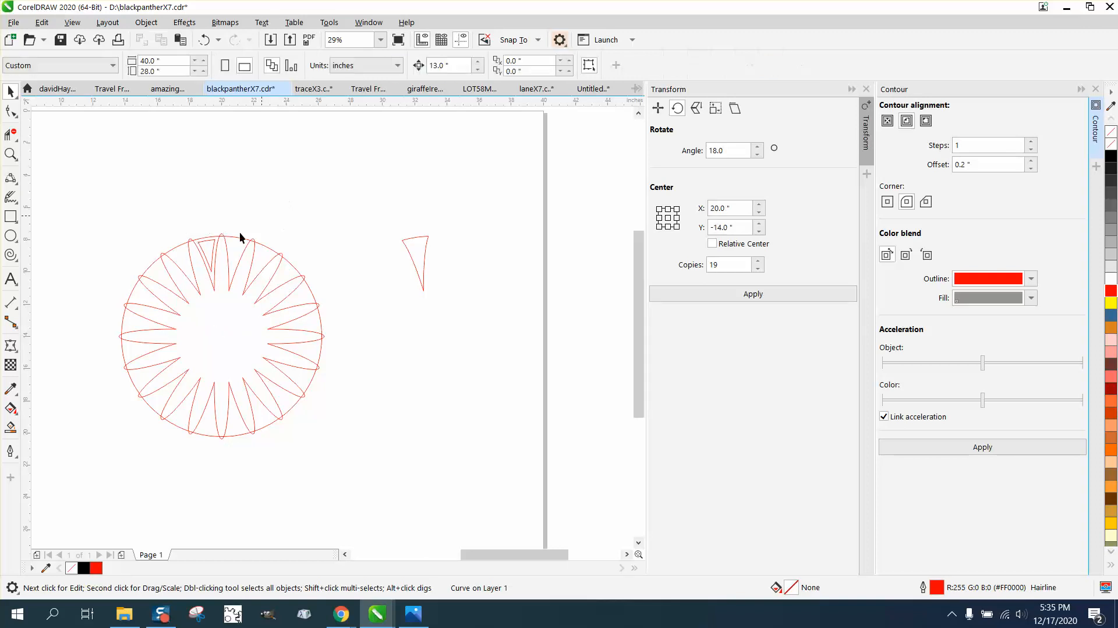
left_click(212, 255)
key("F10")
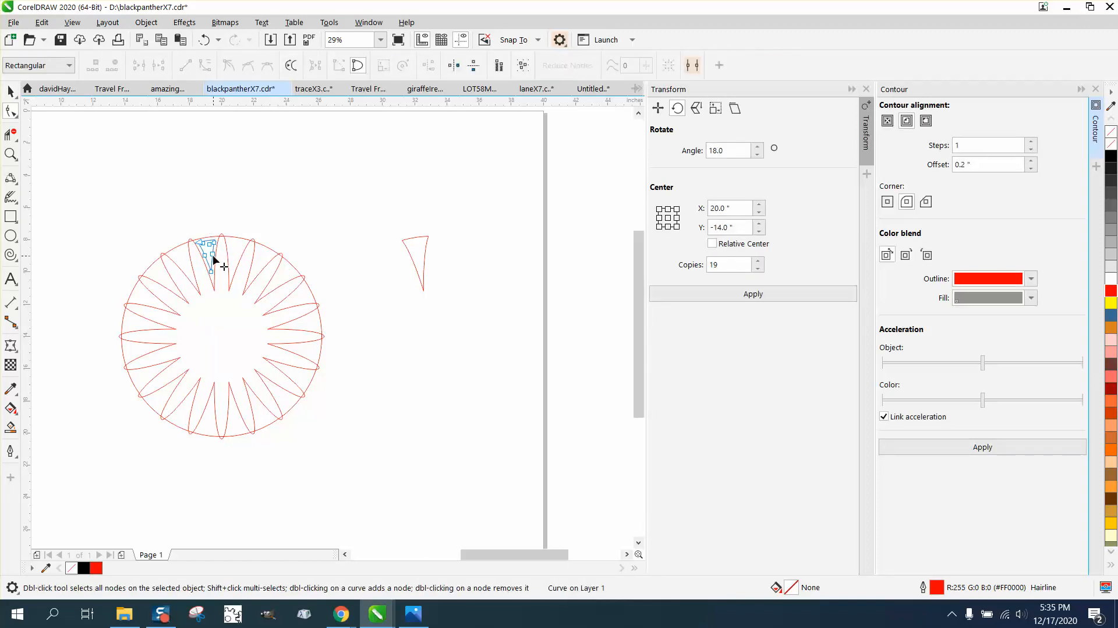
left_click(10, 91)
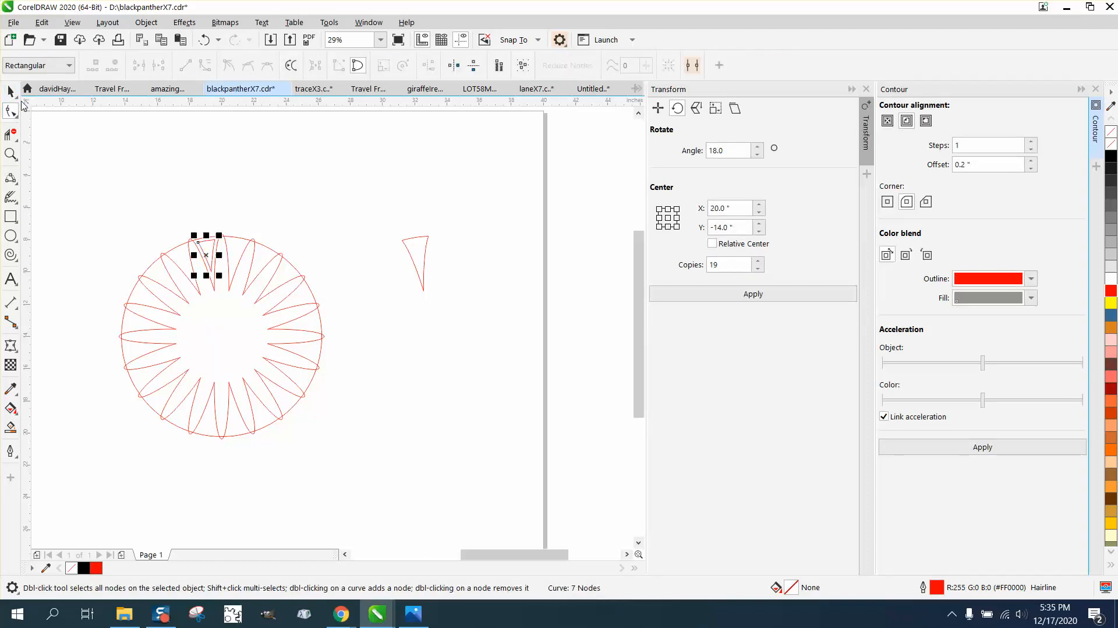
left_click(209, 256)
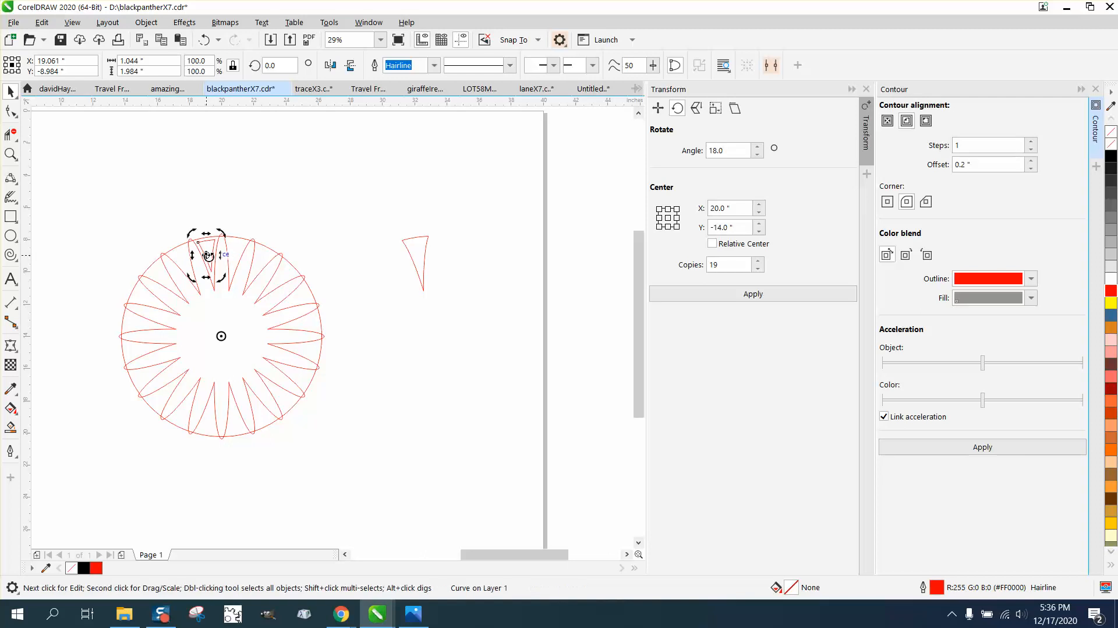
left_click(813, 293)
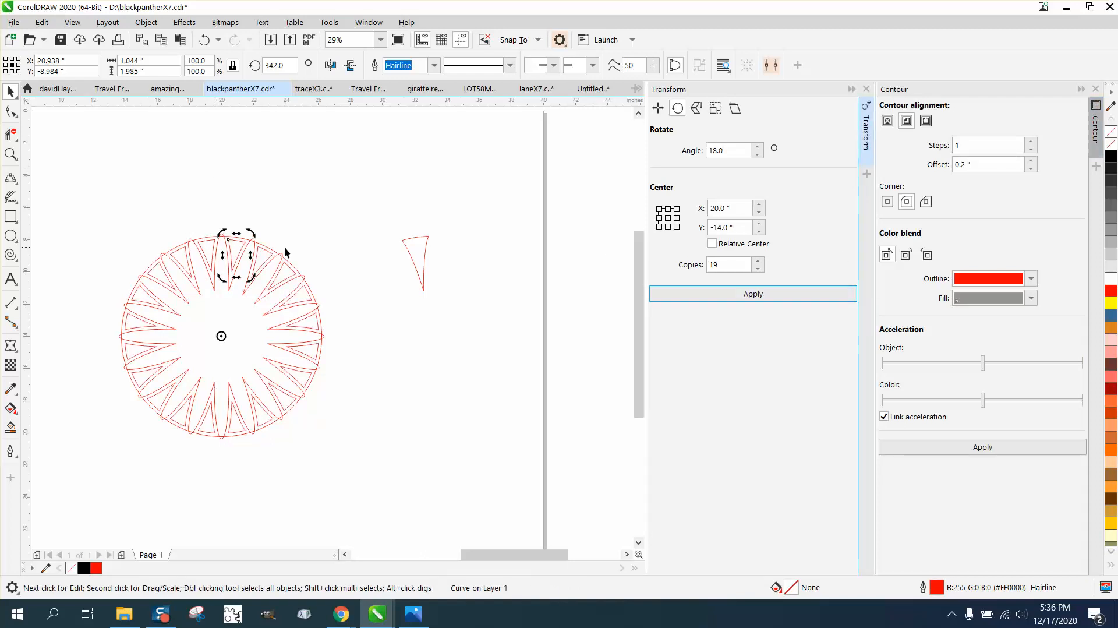
Step: Delete the outer circle and the spare wedge, then zoom into the top of the petal ring
left_click_drag(273, 254, 481, 180)
key("Delete")
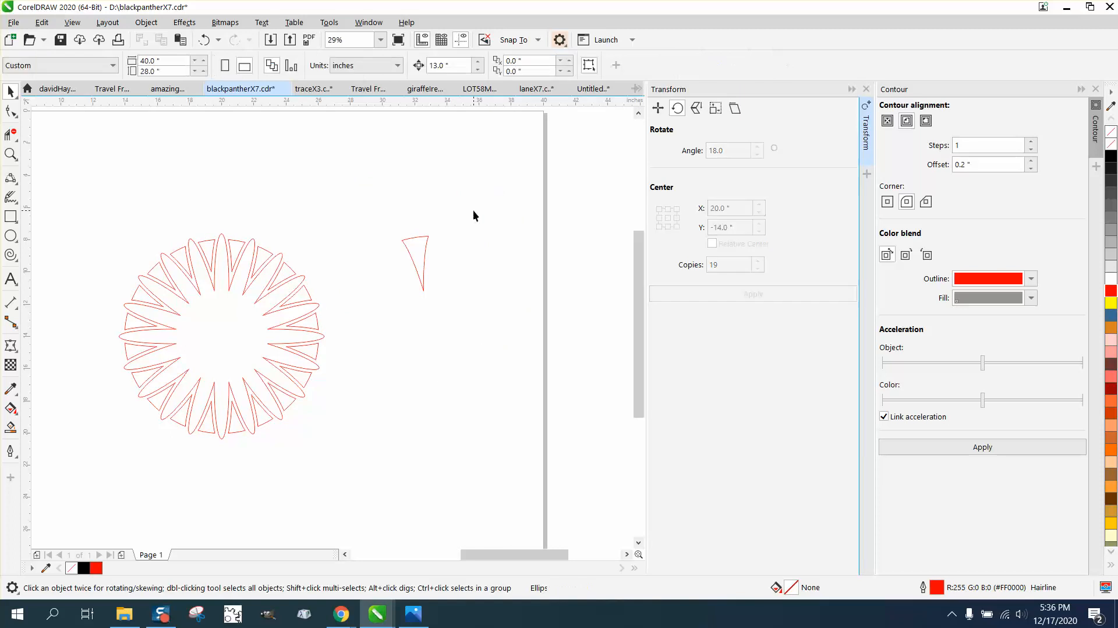
left_click_drag(392, 212, 458, 288)
key("Delete")
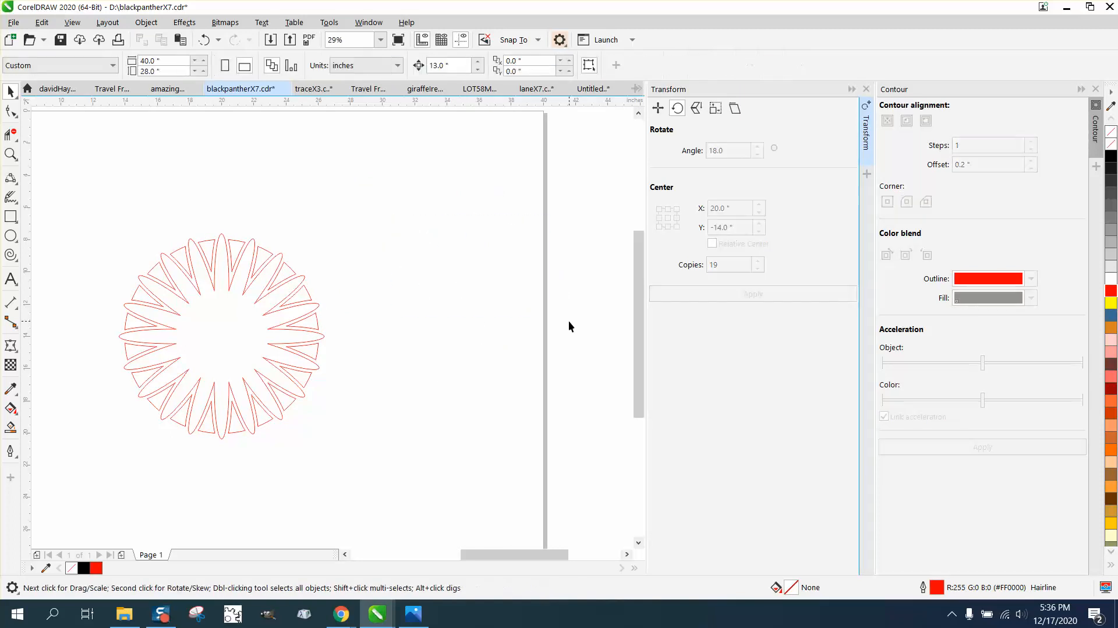
left_click(10, 154)
left_click_drag(140, 224, 348, 351)
Step: Draw a three-point arc closing the open base of one petal
left_click(12, 179)
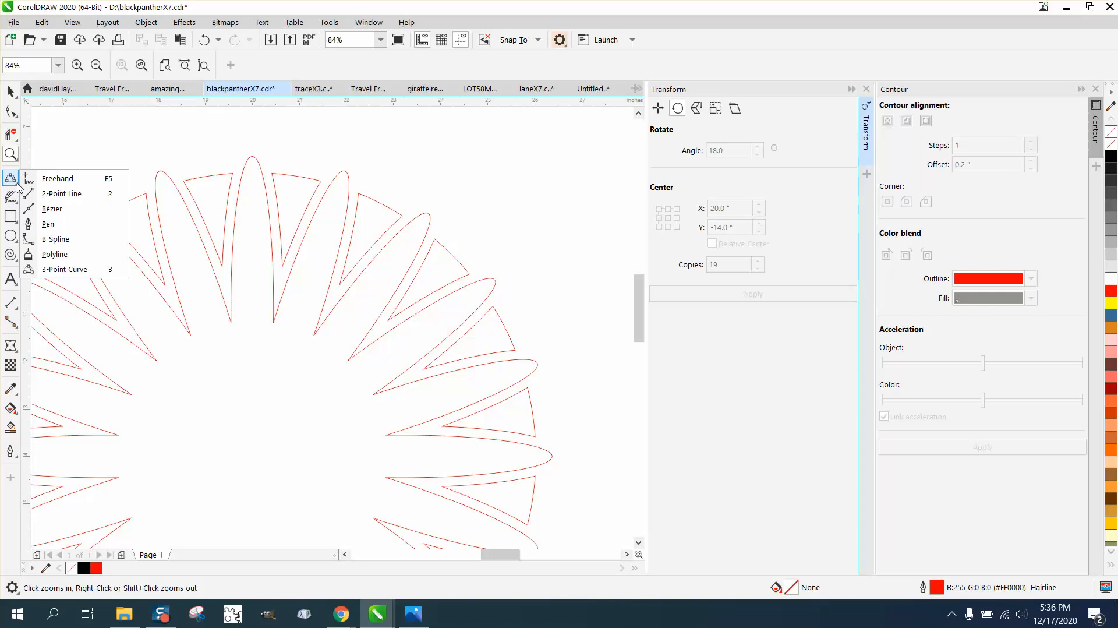
left_click(59, 269)
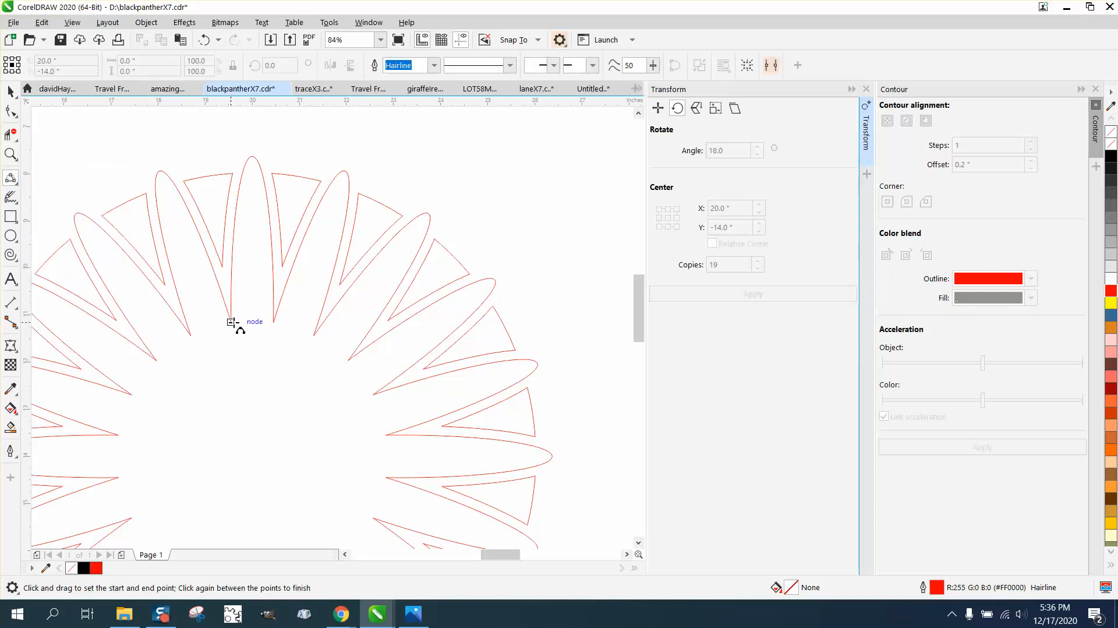
left_click_drag(230, 322, 191, 336)
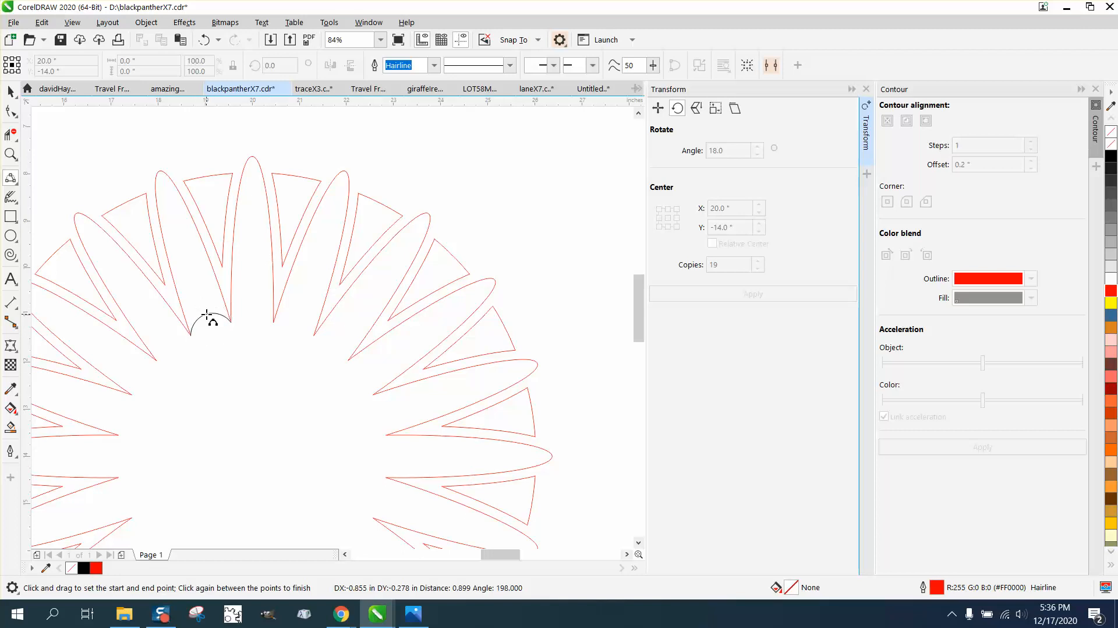
left_click(220, 314)
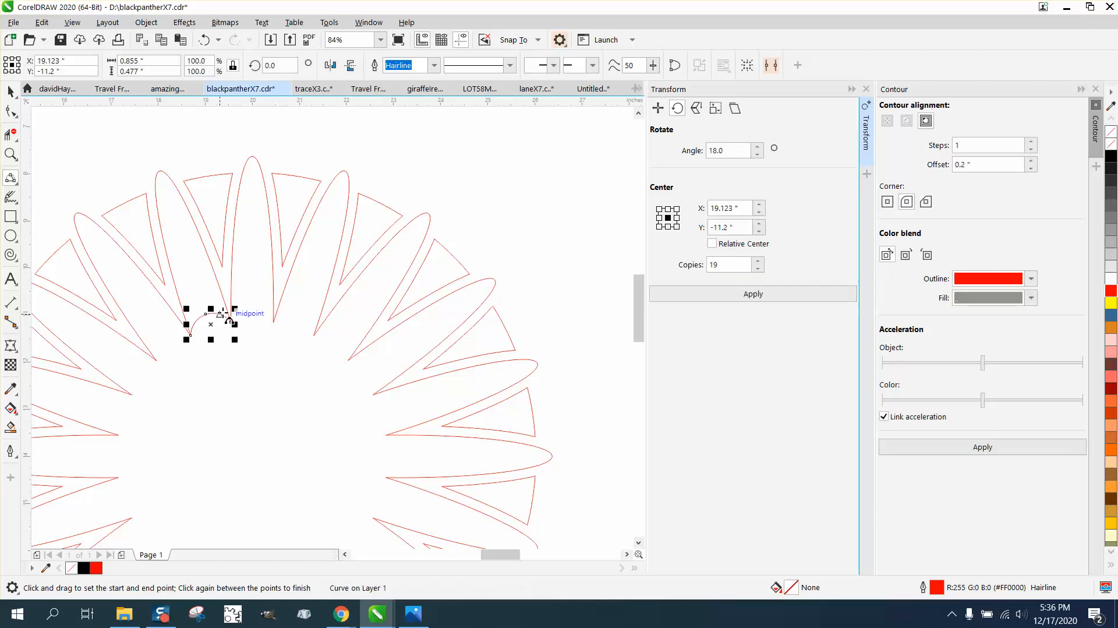
Step: Smart-fill the enclosed petal area to create a solid black petal shape
left_click(10, 427)
left_click(197, 264)
scroll(154, 245, "down", 3)
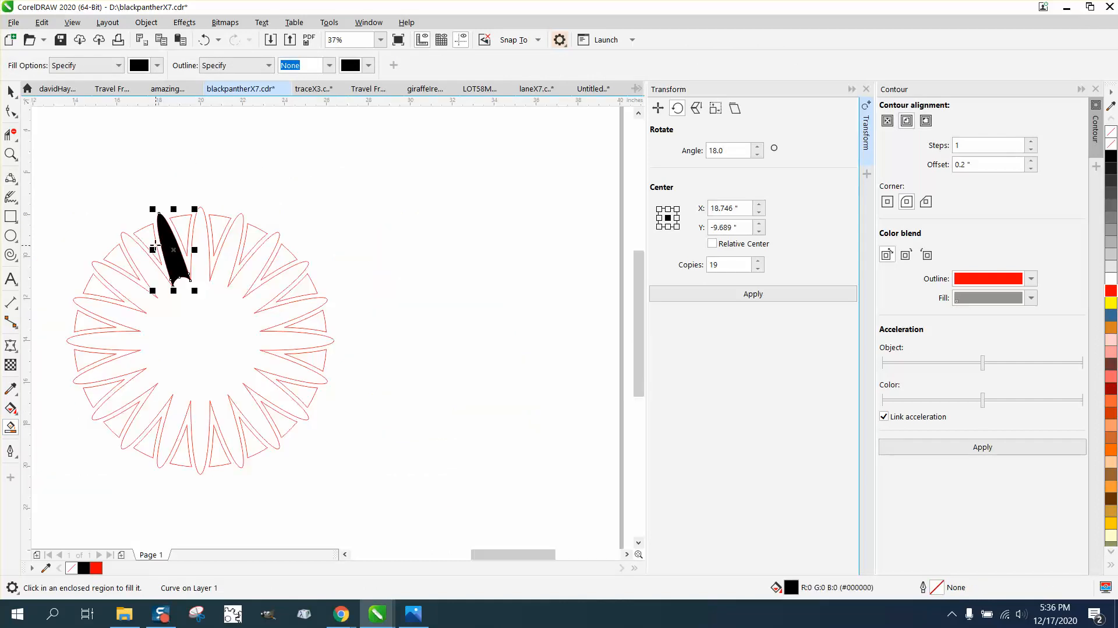
Step: Nudge the black petal 13 inches right, make it unfilled with a red outline, and add an inner contour
key("Right")
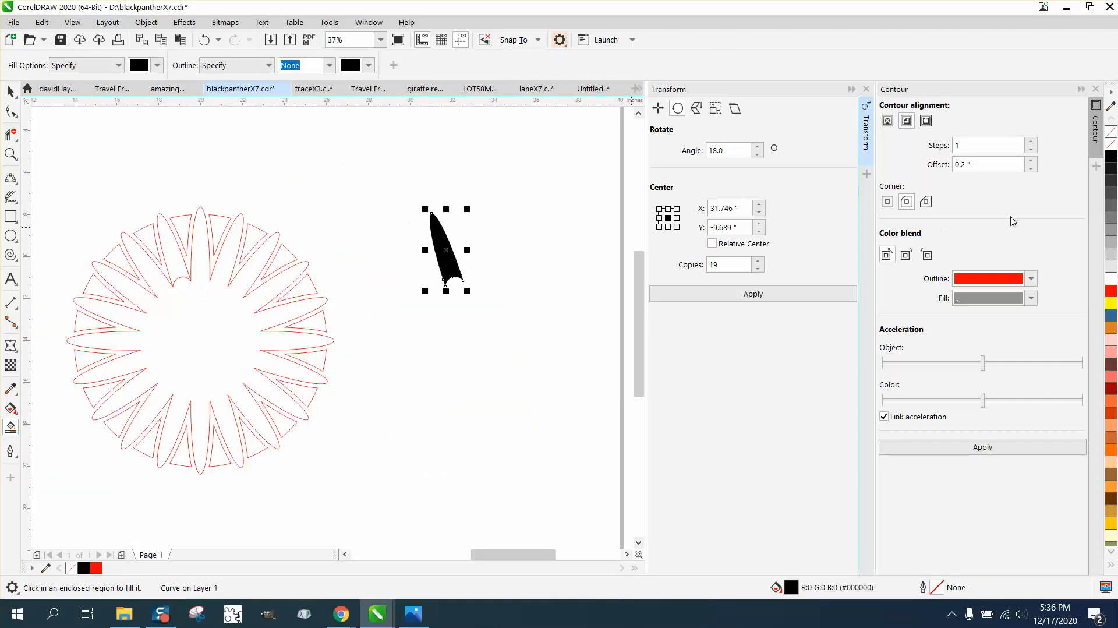
left_click(1112, 135)
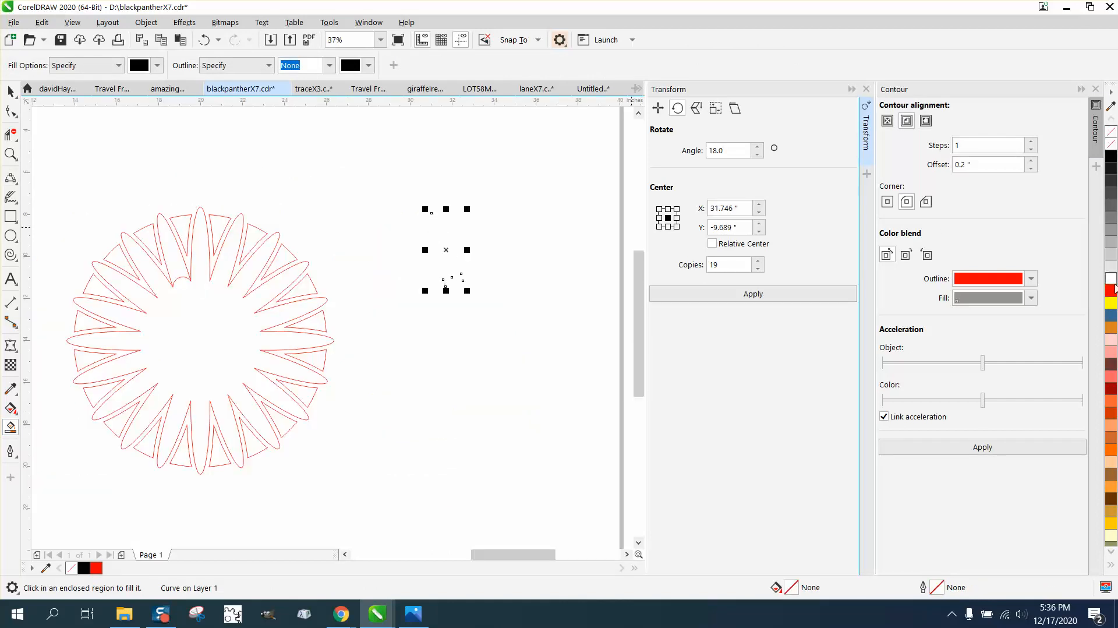
right_click(1112, 296)
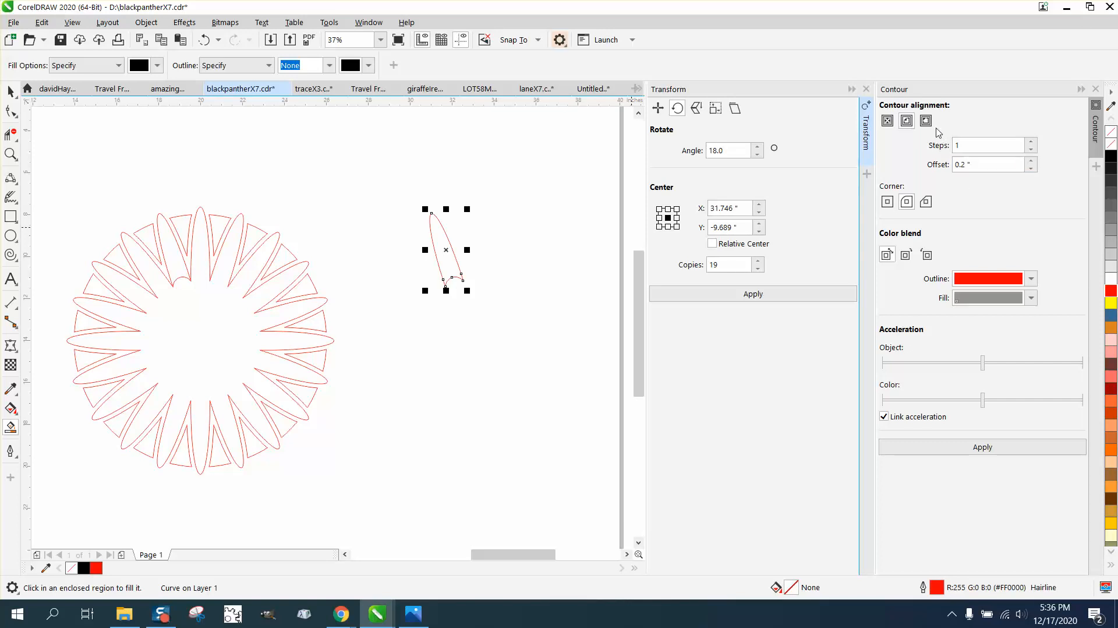
left_click(975, 447)
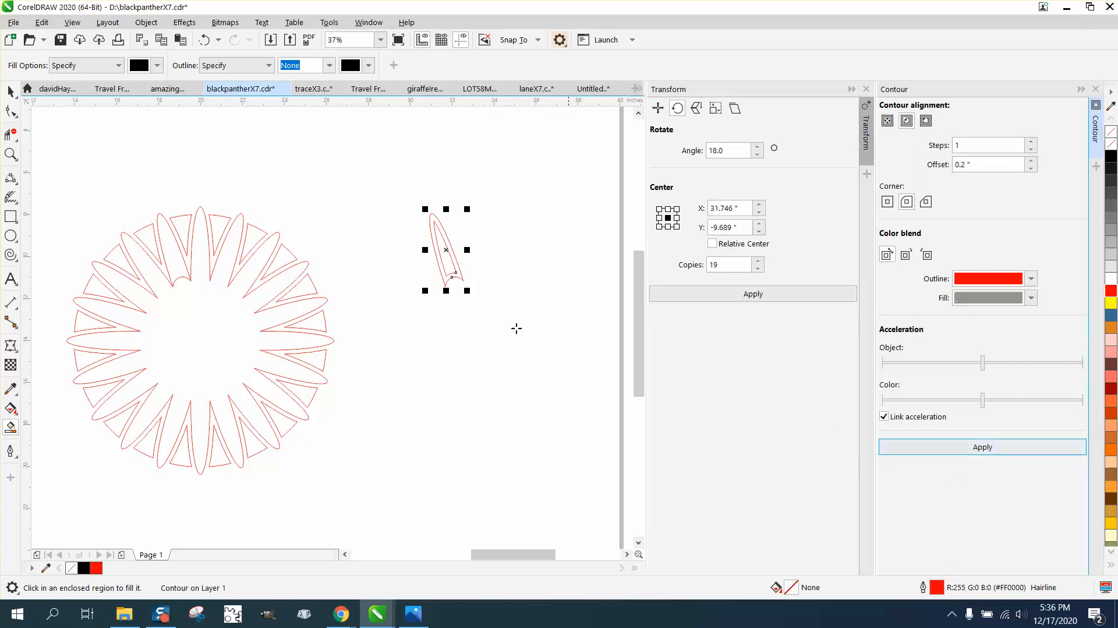
left_click(146, 22)
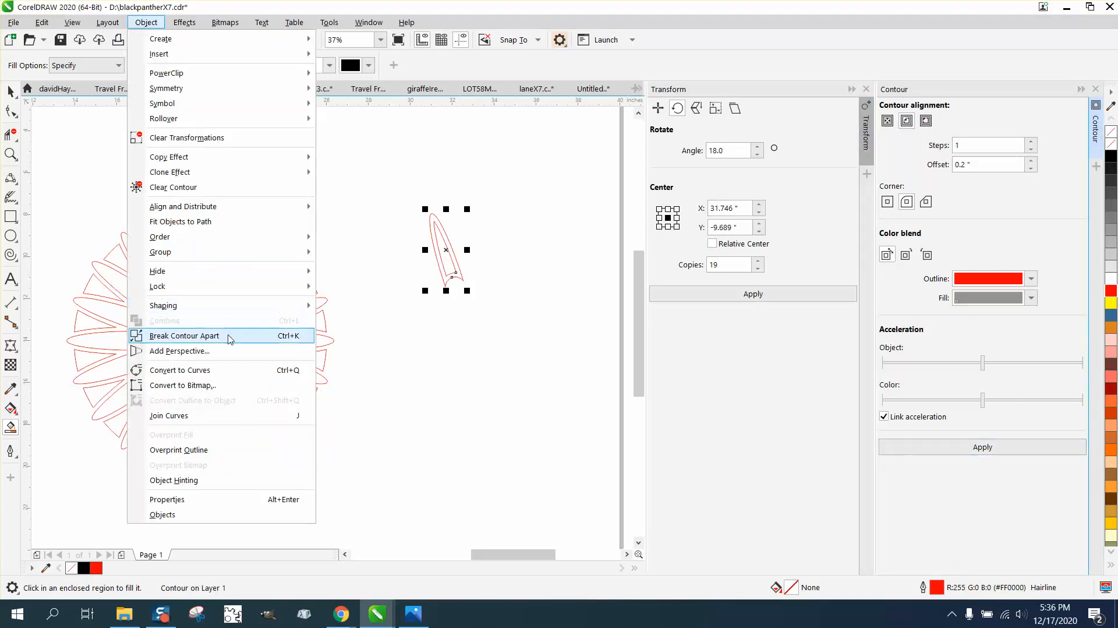
Step: Break the contour apart and move the inner petal outline 13 inches left onto the ring
left_click(229, 337)
left_click(11, 91)
left_click(461, 265)
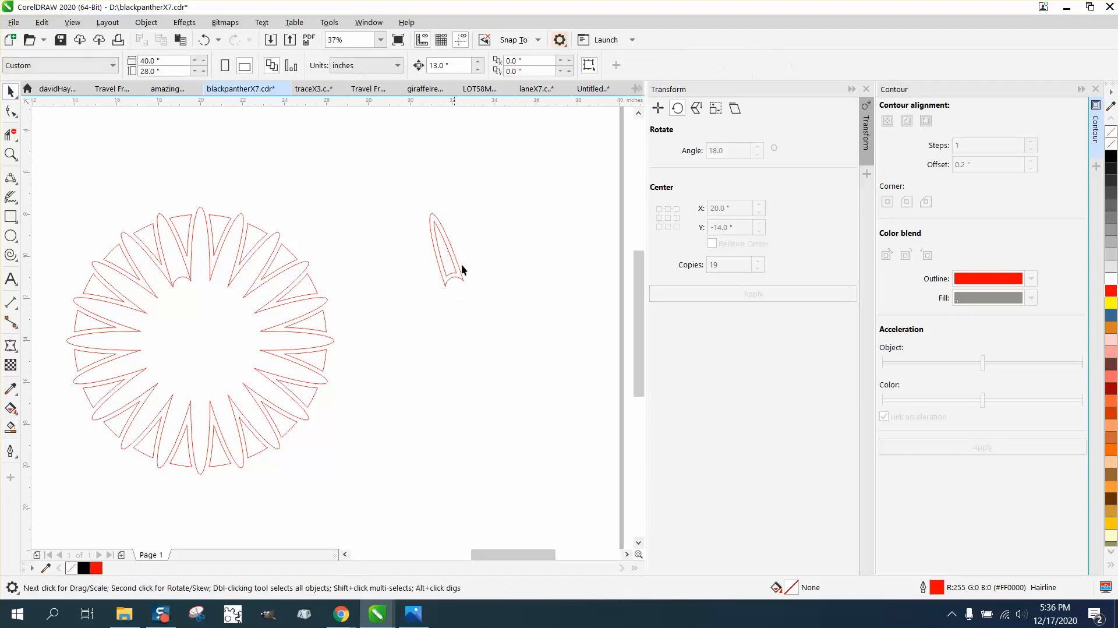
left_click(445, 261)
key("Left")
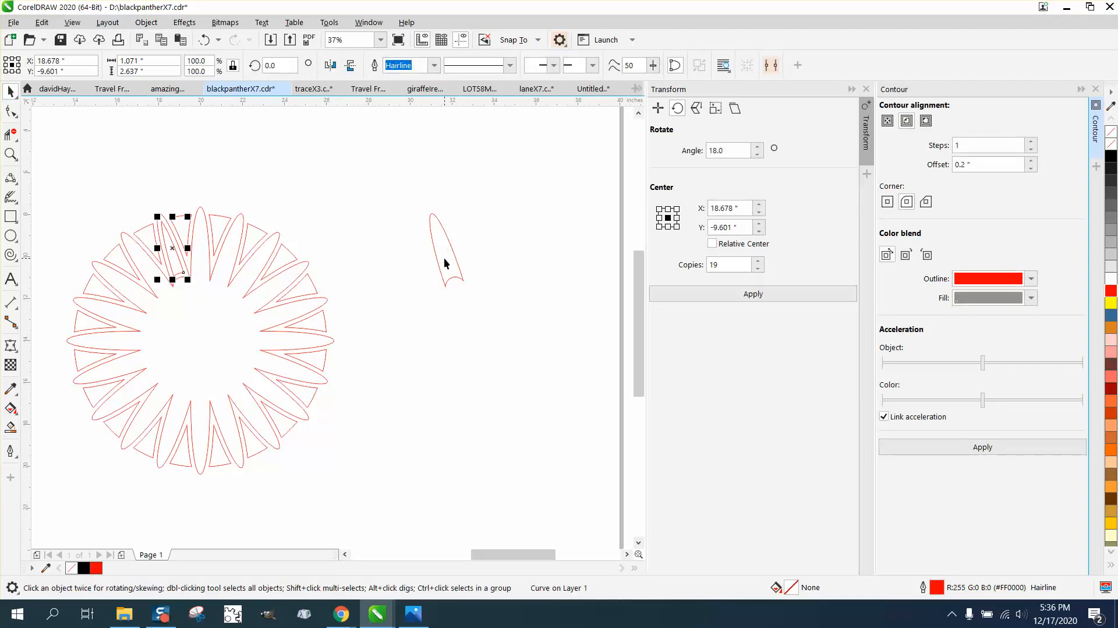
Step: Repeat the inner petal outline 19 times around the ring's centre, 18° apart
left_click(750, 296)
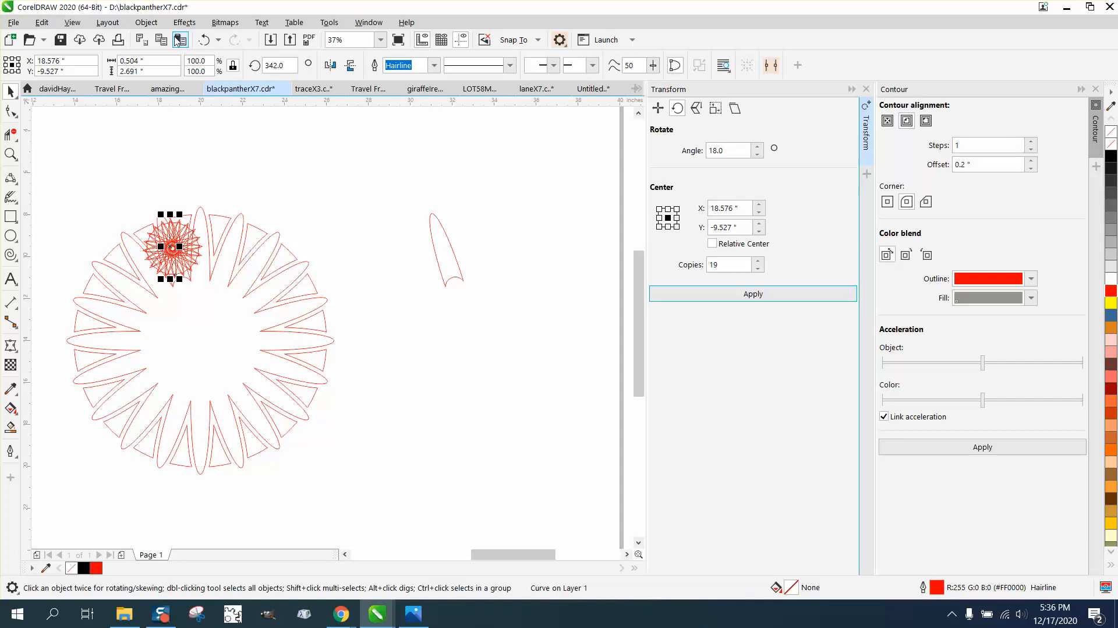
left_click(204, 41)
left_click(185, 252)
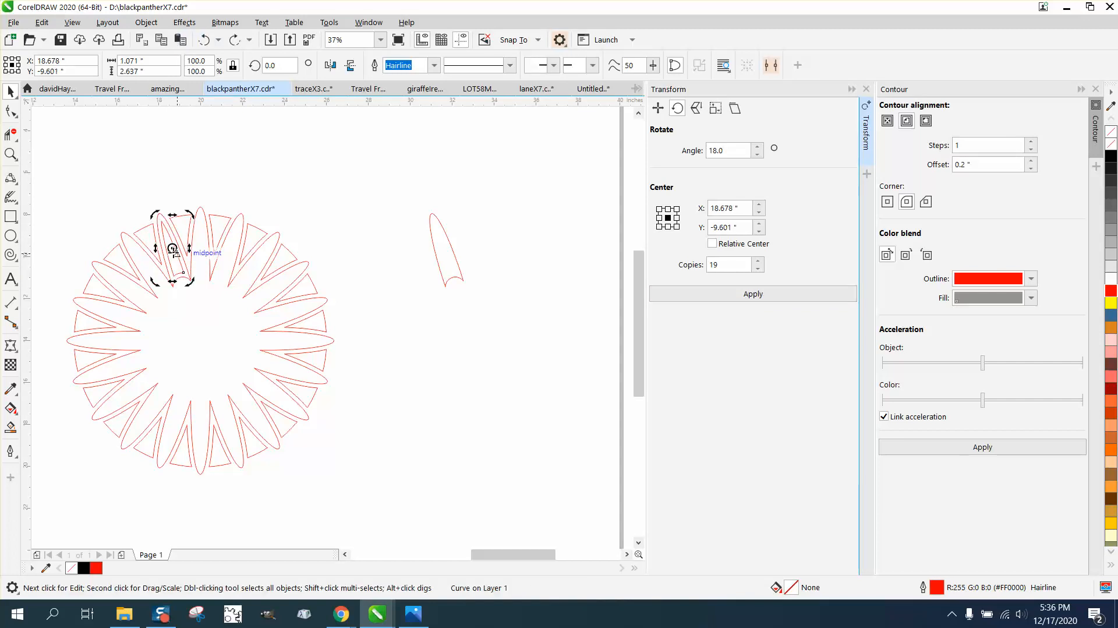
left_click_drag(195, 325, 199, 334)
left_click(733, 299)
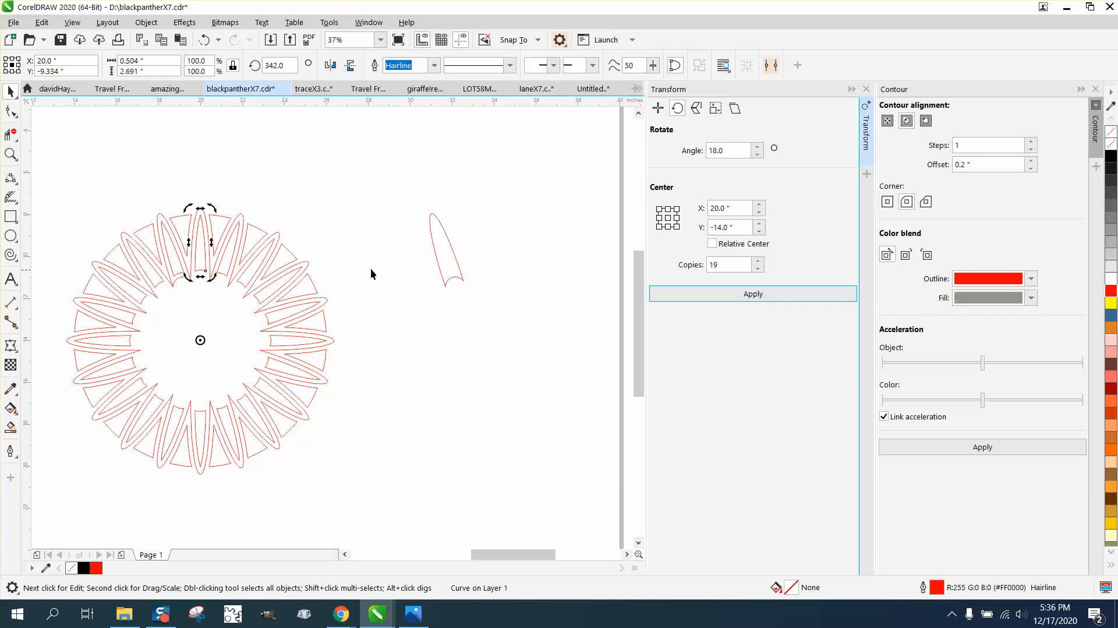
left_click(10, 153)
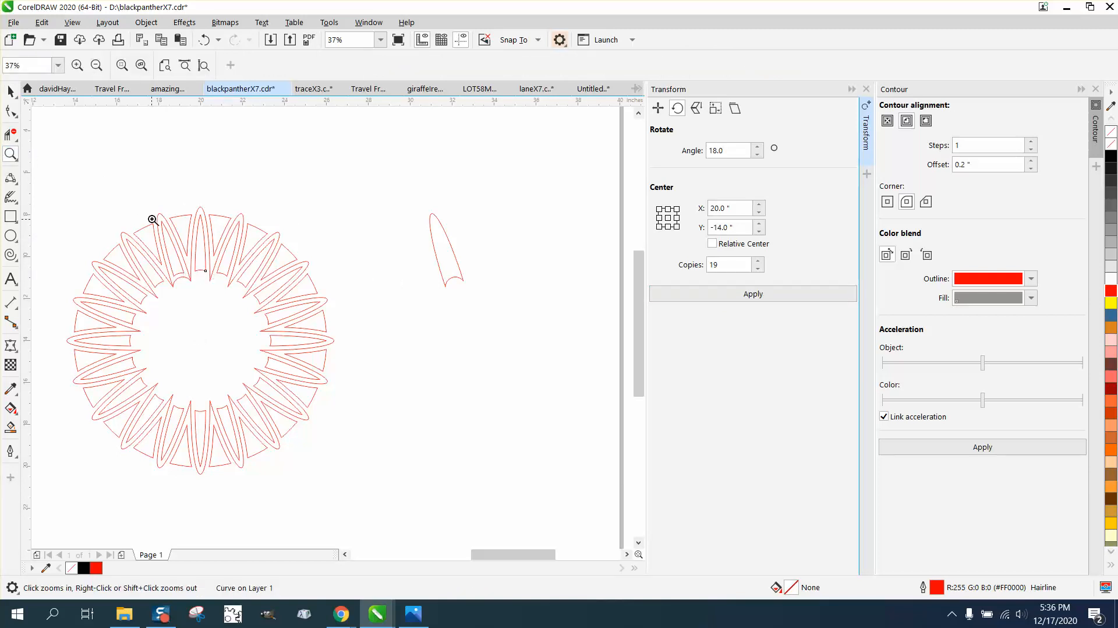
Step: Delete the small curved arc at the base of one petal
left_click_drag(148, 217, 301, 328)
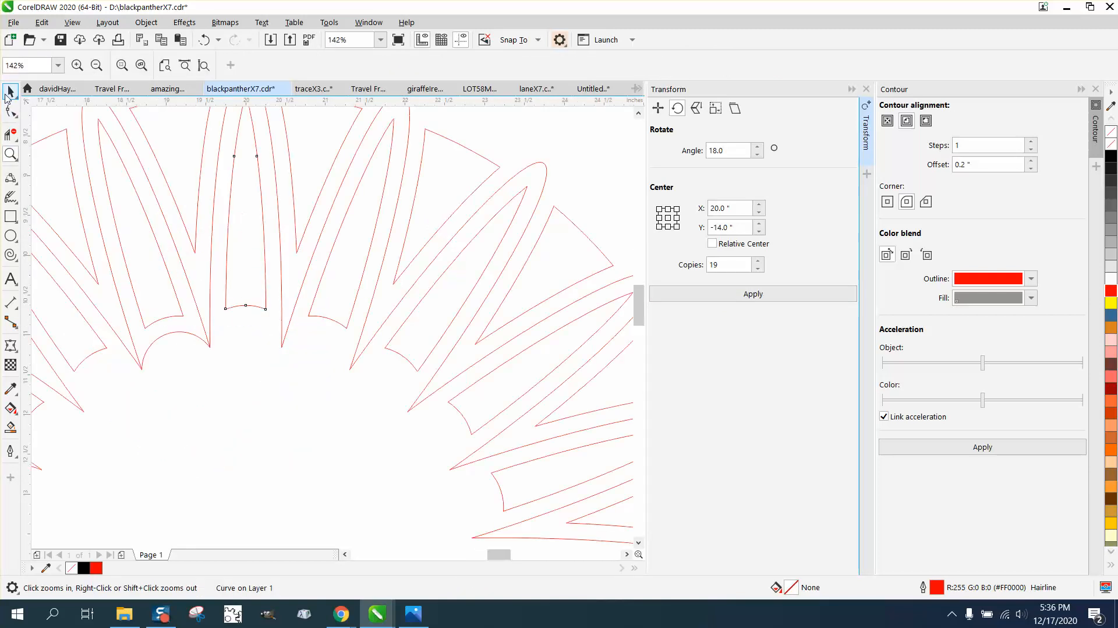
left_click(11, 91)
left_click(177, 330)
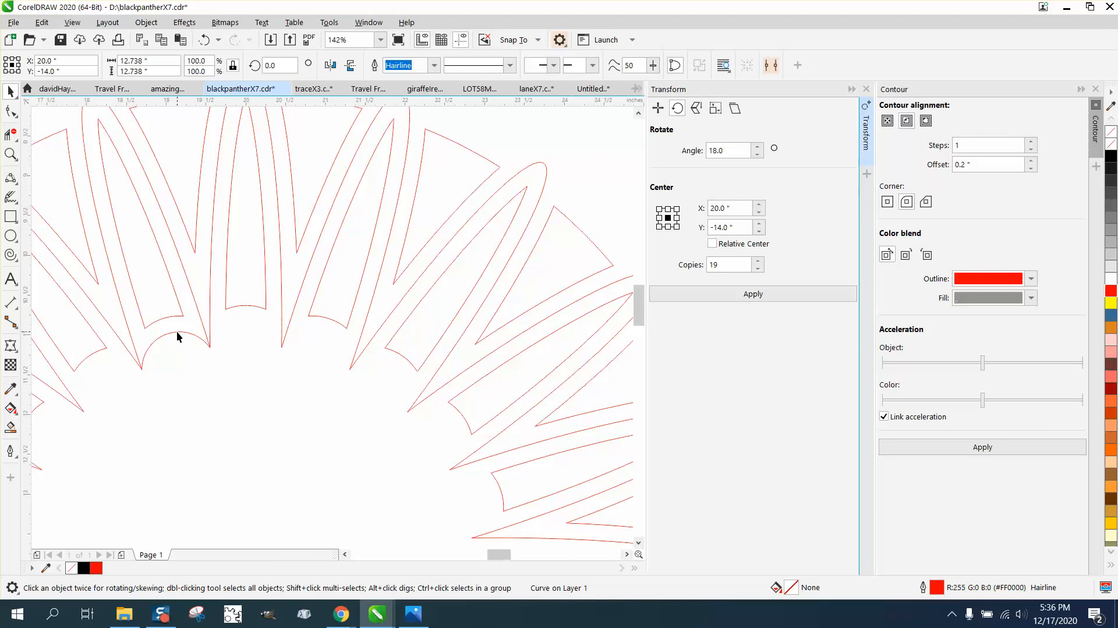
left_click(177, 331)
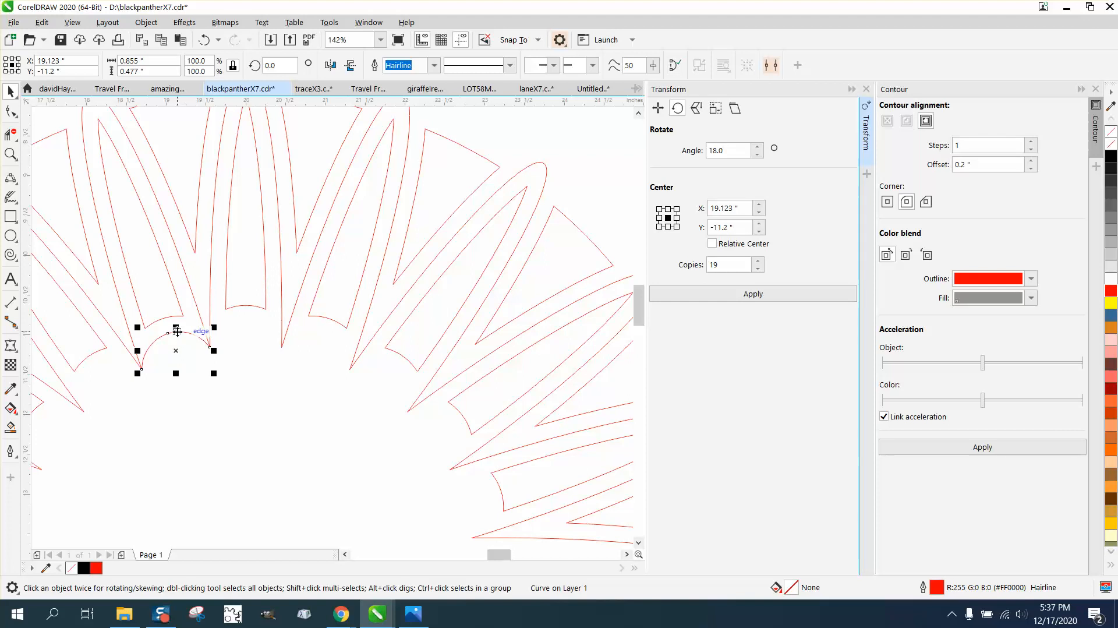
key("Delete")
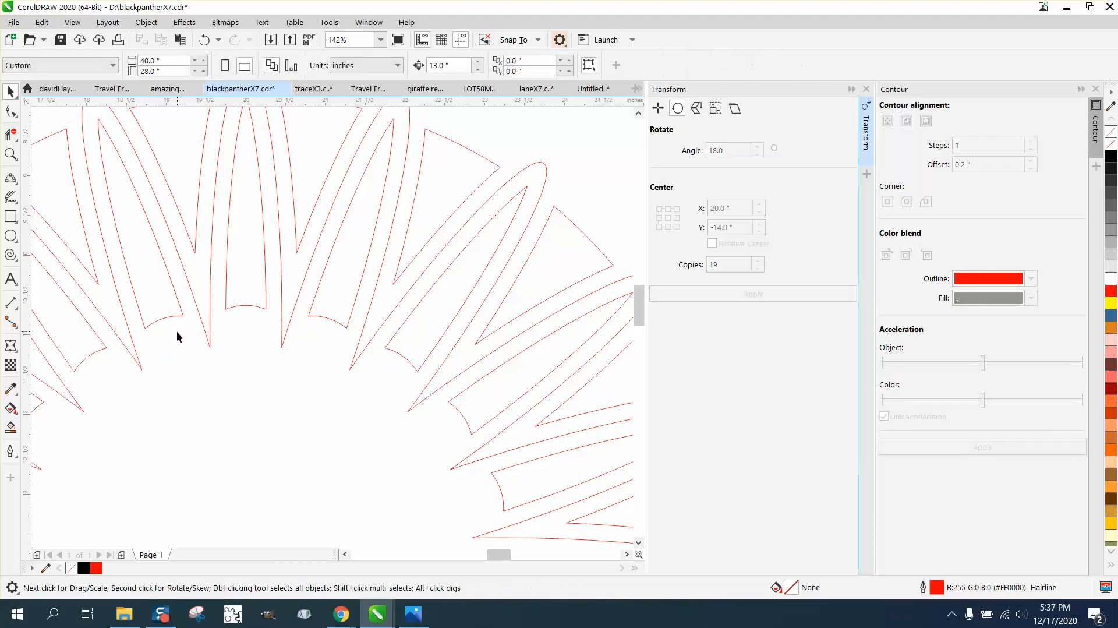
left_click(10, 236)
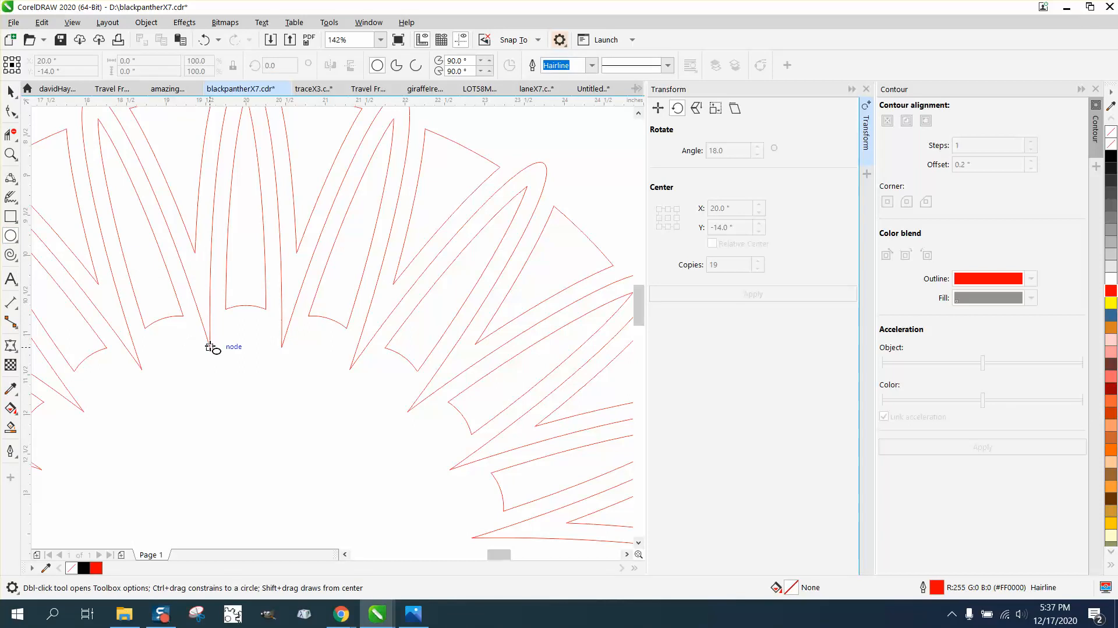
left_click_drag(208, 346, 154, 370)
key("ctrl+z")
Step: Draw two 3-point curve arcs across the petal base, closing a small lens shape
left_click(19, 203)
left_click(16, 182)
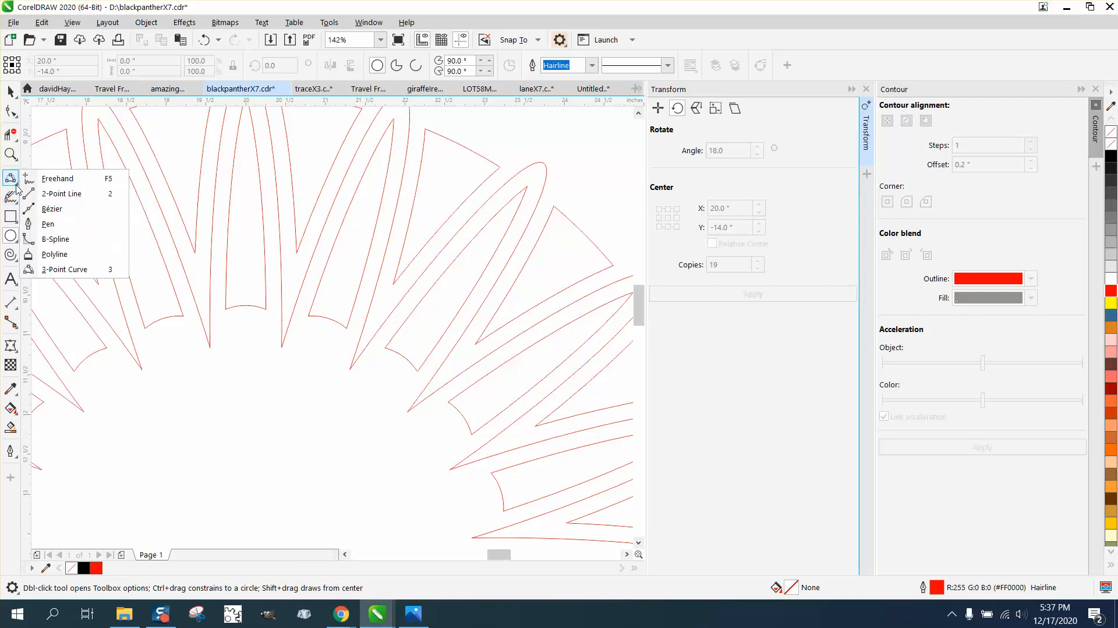
left_click(51, 269)
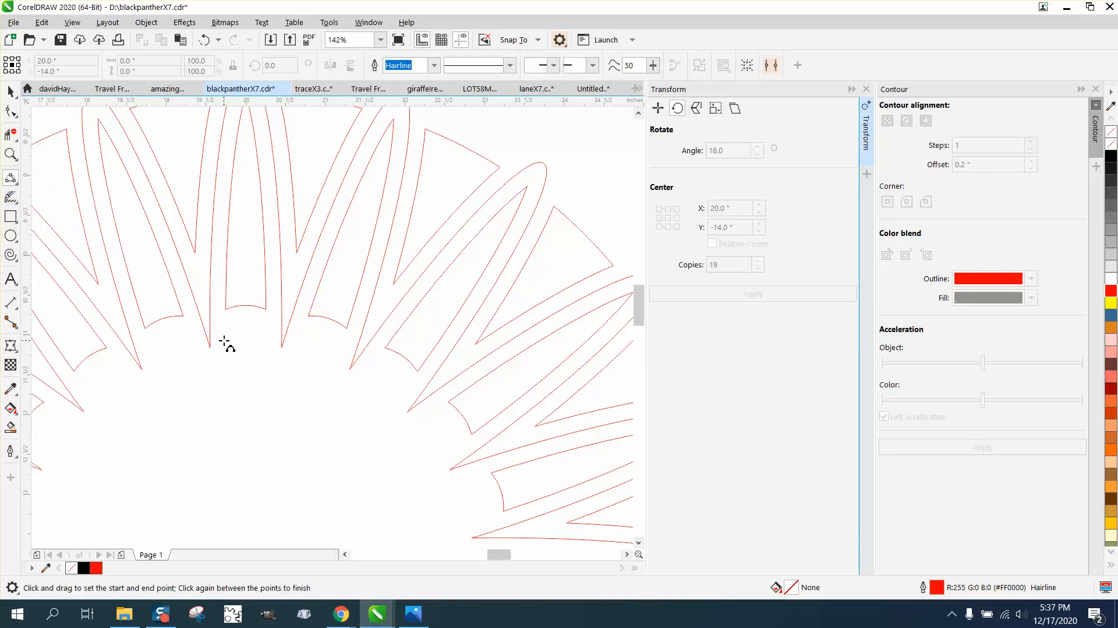
left_click_drag(210, 348, 144, 369)
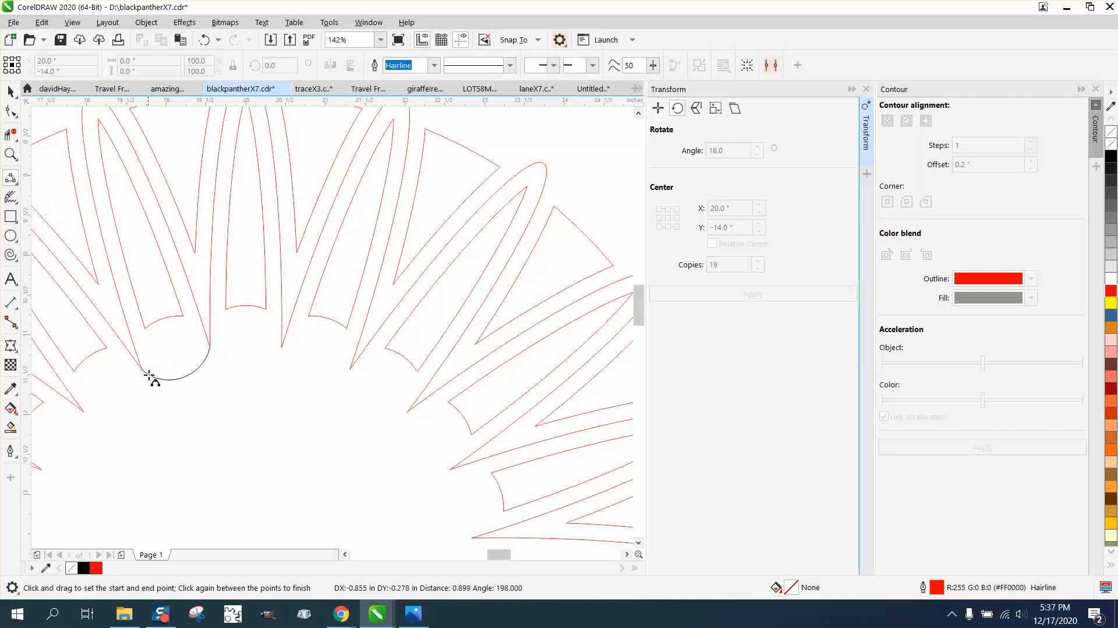
left_click(172, 385)
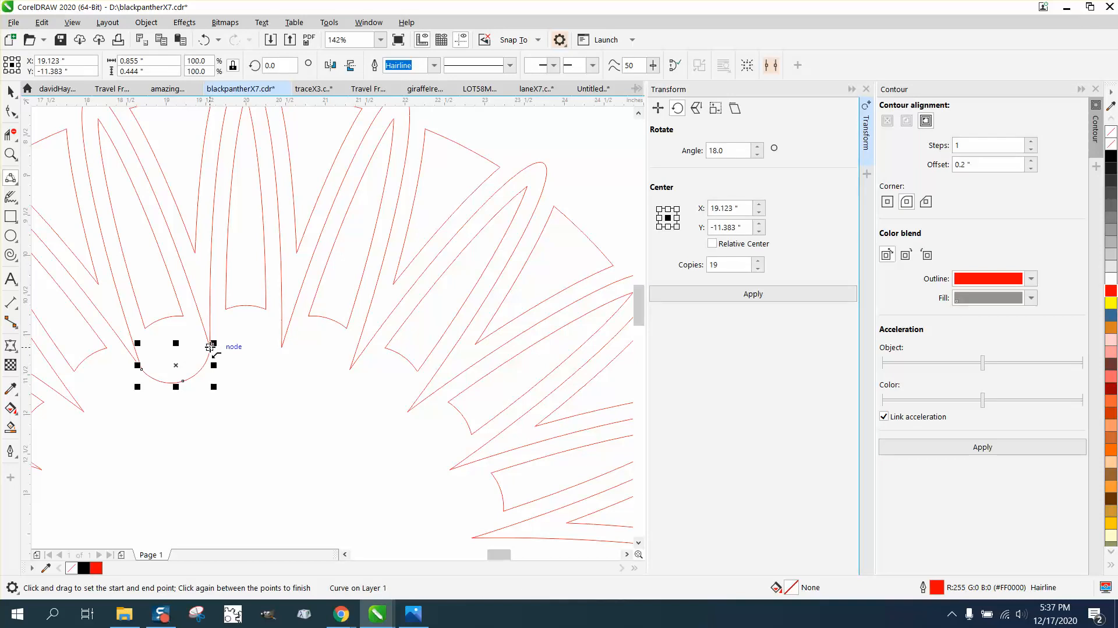
left_click_drag(210, 348, 170, 364)
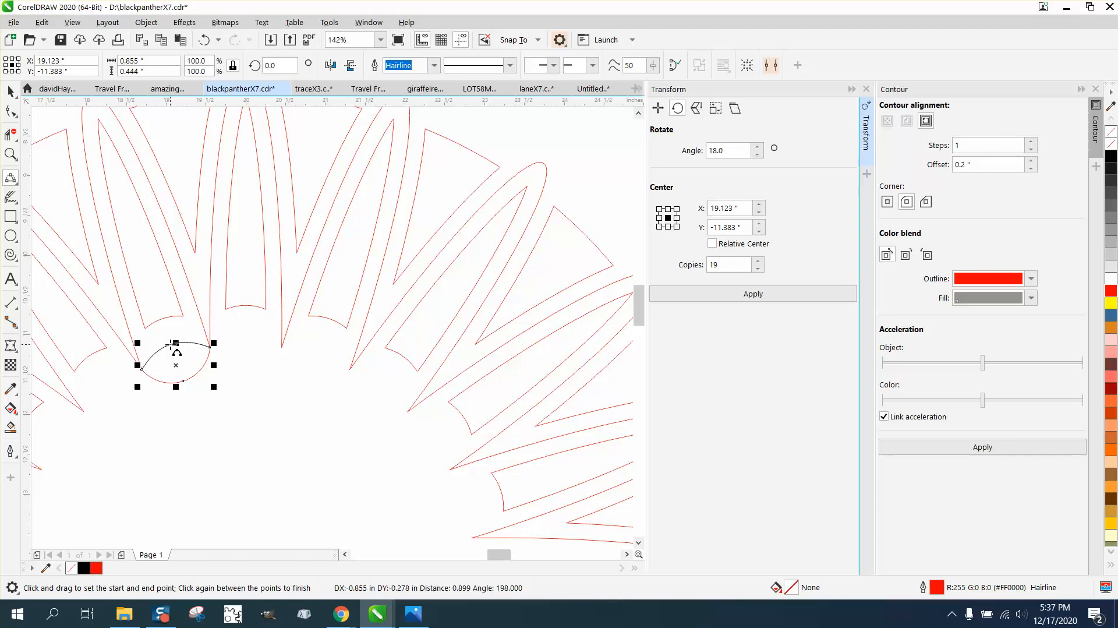
left_click(174, 345)
left_click(10, 92)
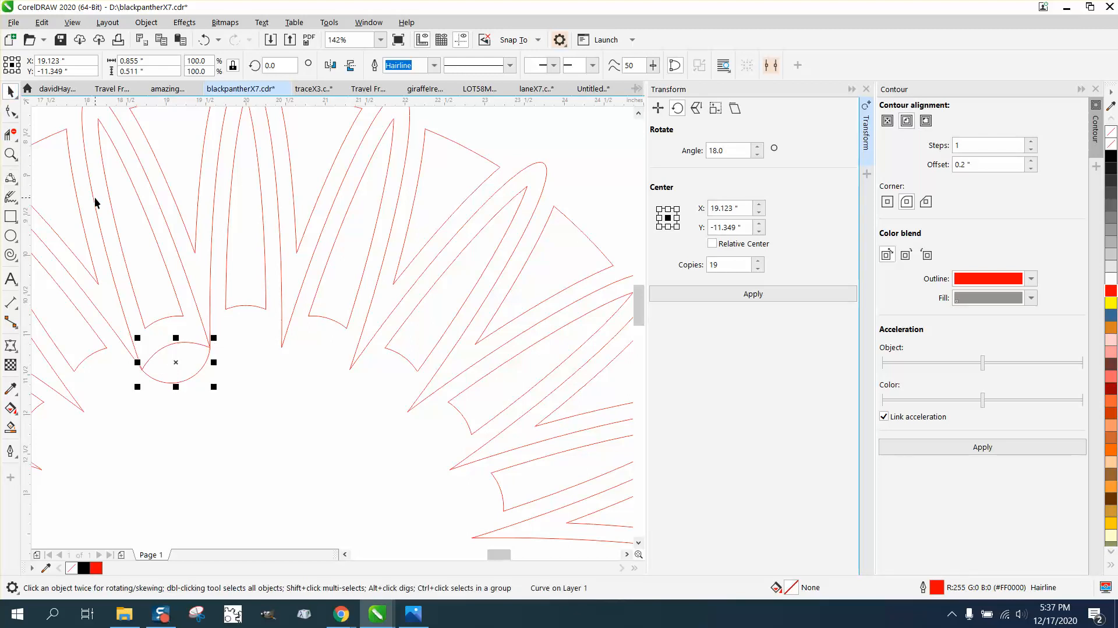
scroll(96, 202, "down", 2)
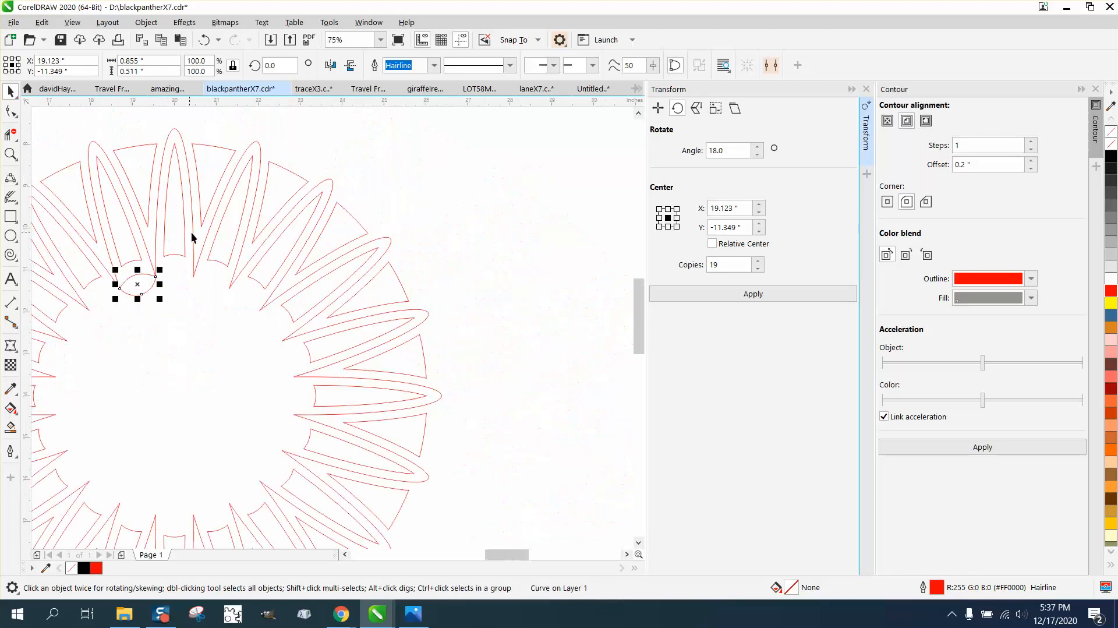
Step: Smart Fill the lens region and move it 13 inches right of the ring
left_click(10, 427)
left_click(134, 287)
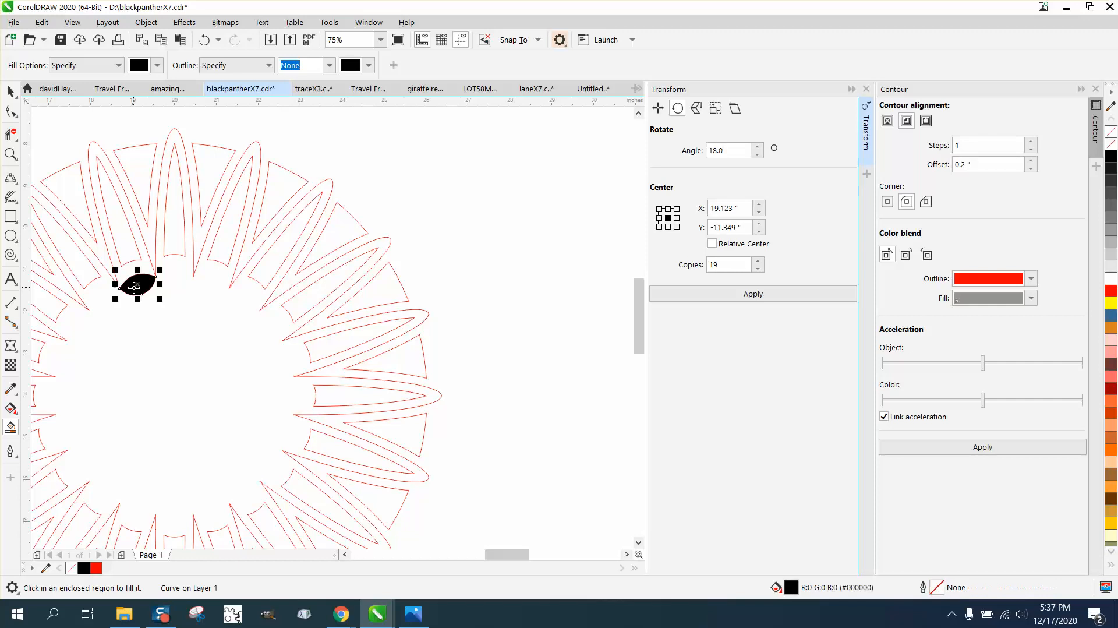
key("Right")
scroll(205, 260, "down", 1)
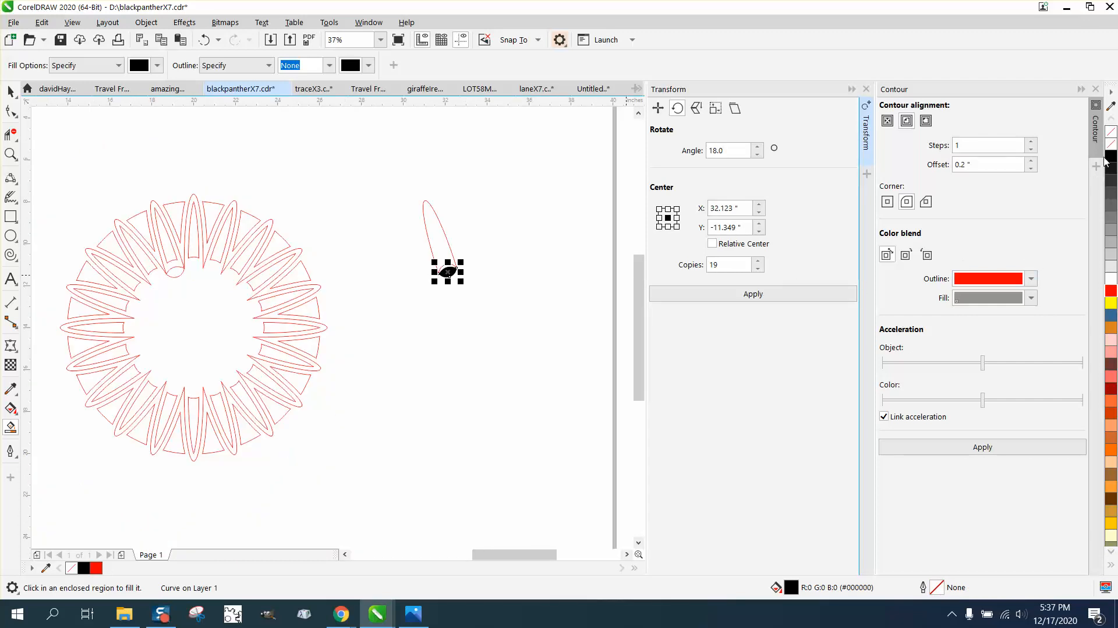
Step: Remove the lens's fill, give it a red outline, and apply a contour
left_click(1112, 133)
right_click(1111, 292)
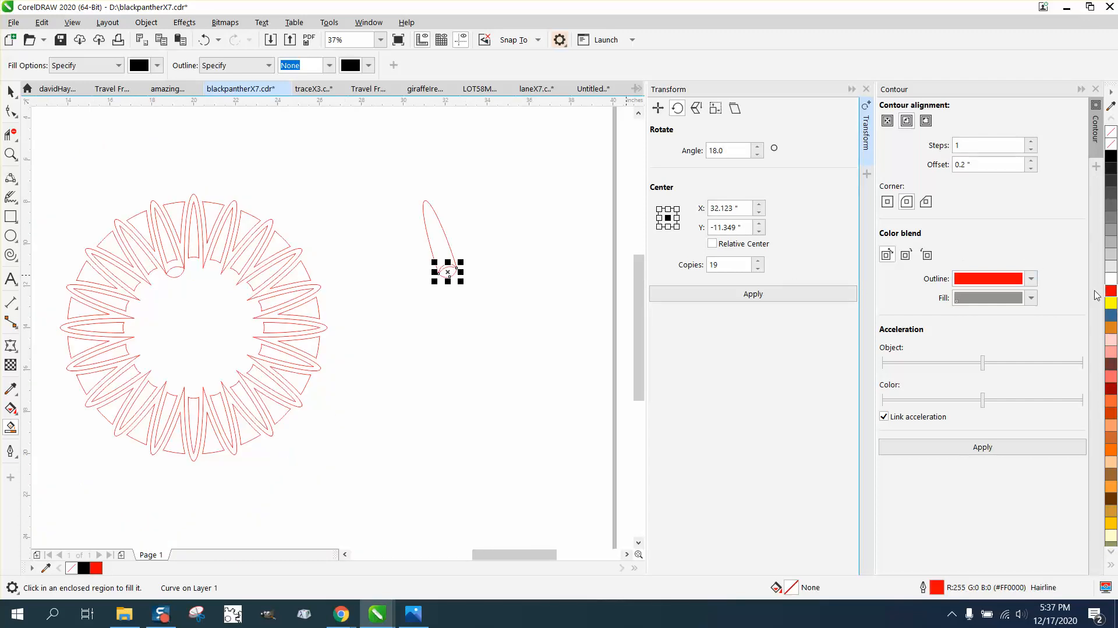
left_click(974, 446)
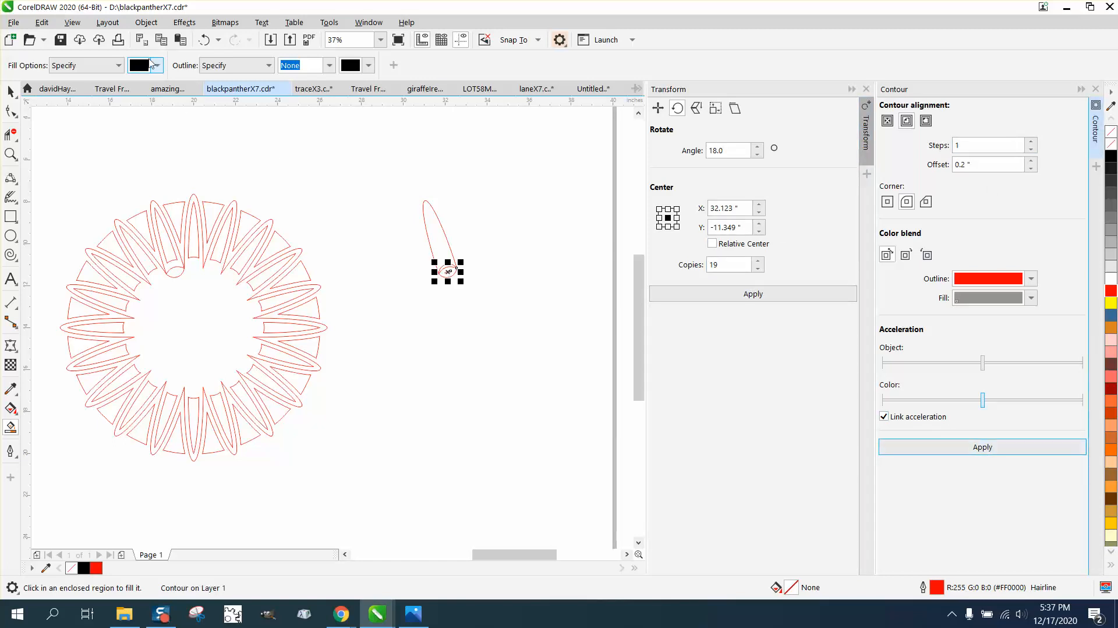
Step: Undo the contour and zoom in on the separated lens
left_click(204, 39)
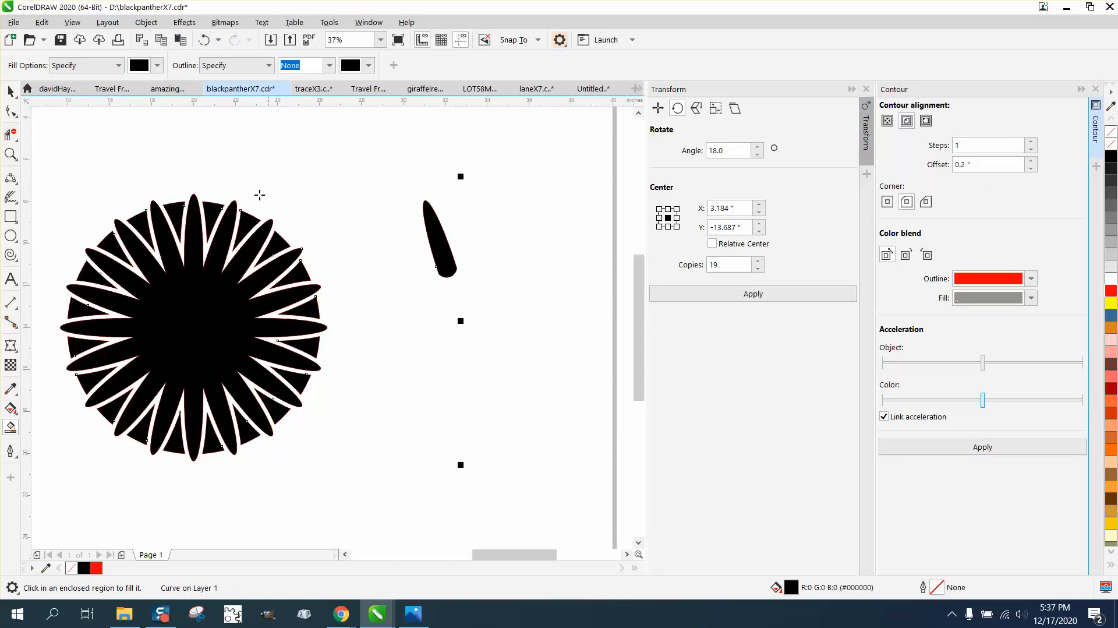
left_click(11, 92)
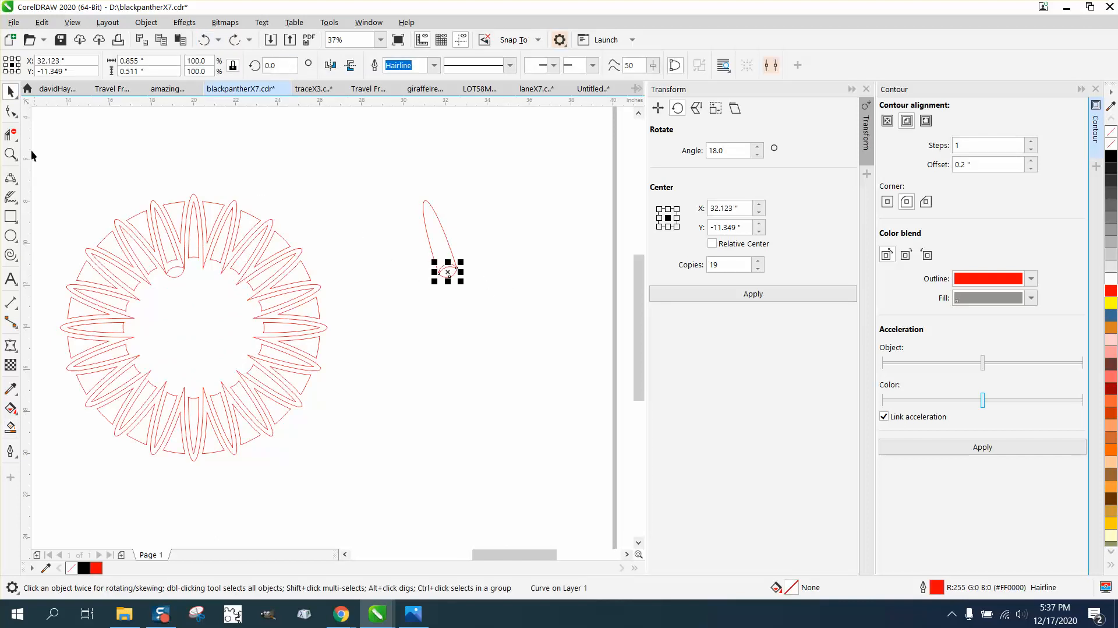
left_click(10, 154)
left_click_drag(421, 251, 521, 307)
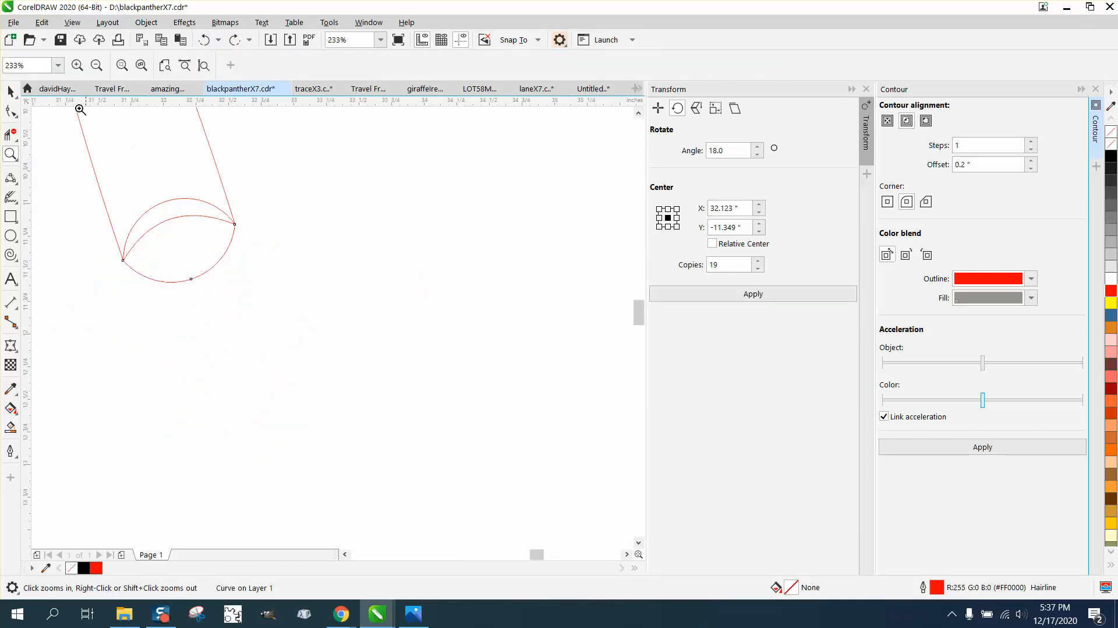
key("space")
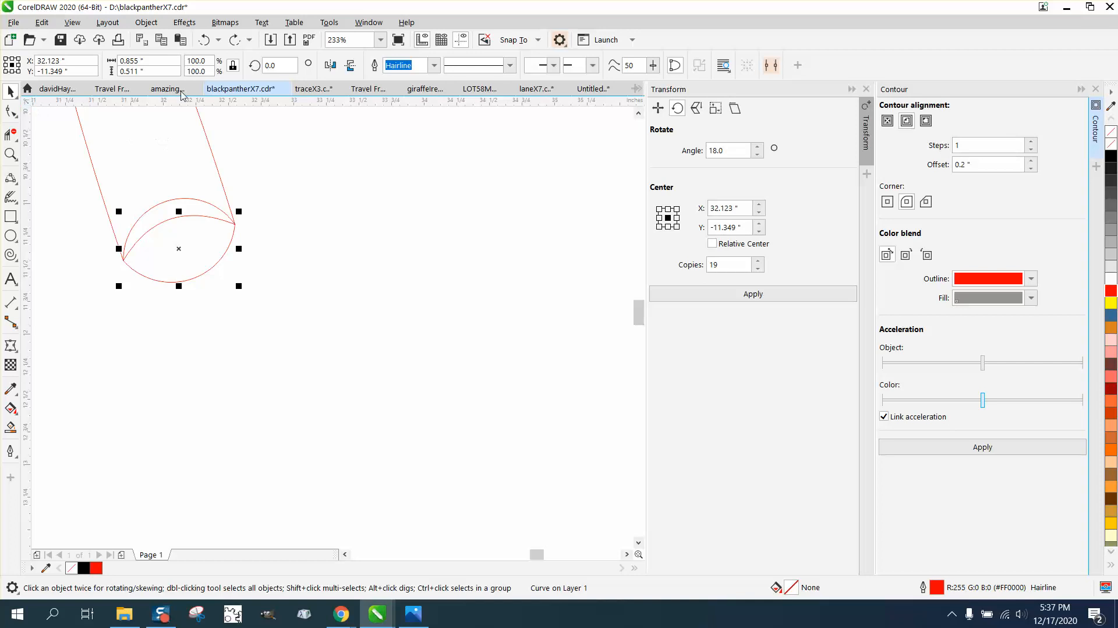
Step: Restore the moved lens via undo/redo, then set it to no fill with a red outline
left_click(205, 41)
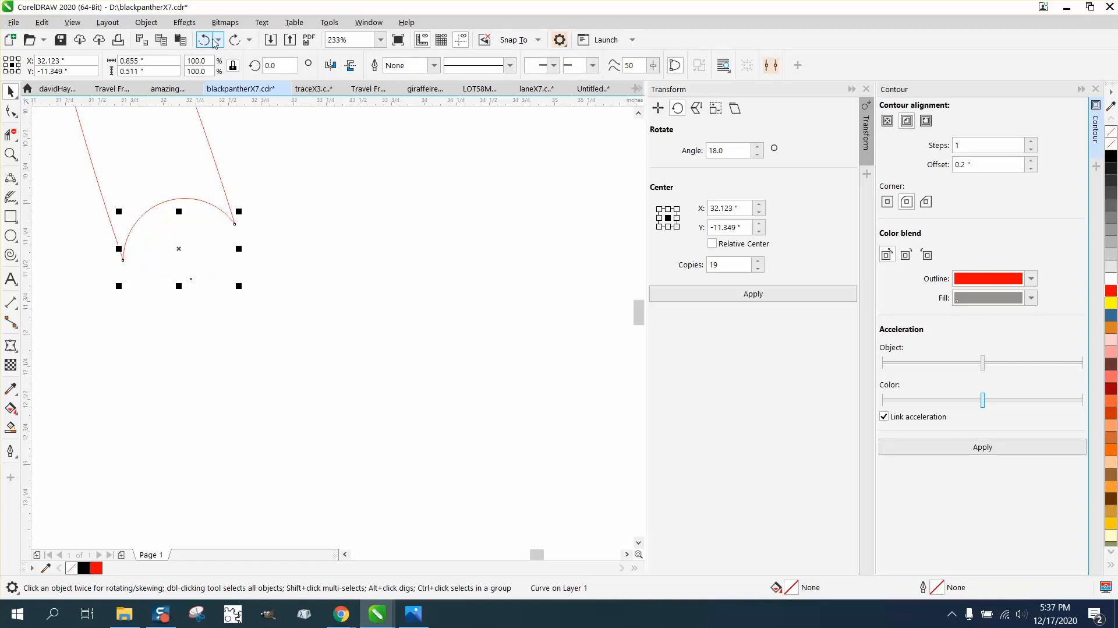
left_click(207, 40)
left_click(208, 41)
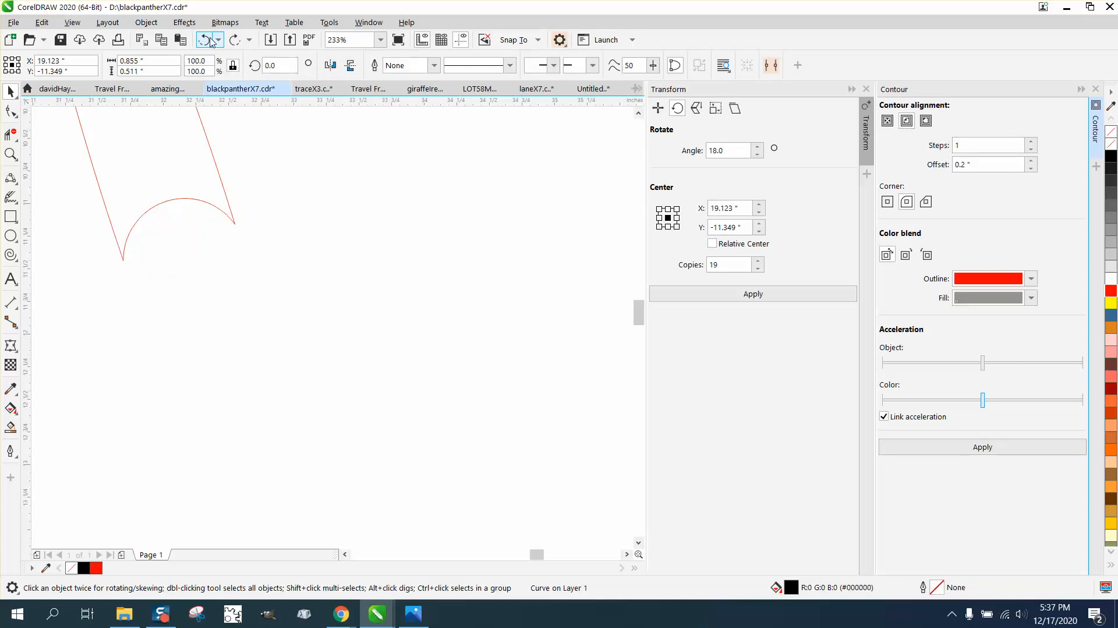
left_click(209, 41)
left_click(208, 41)
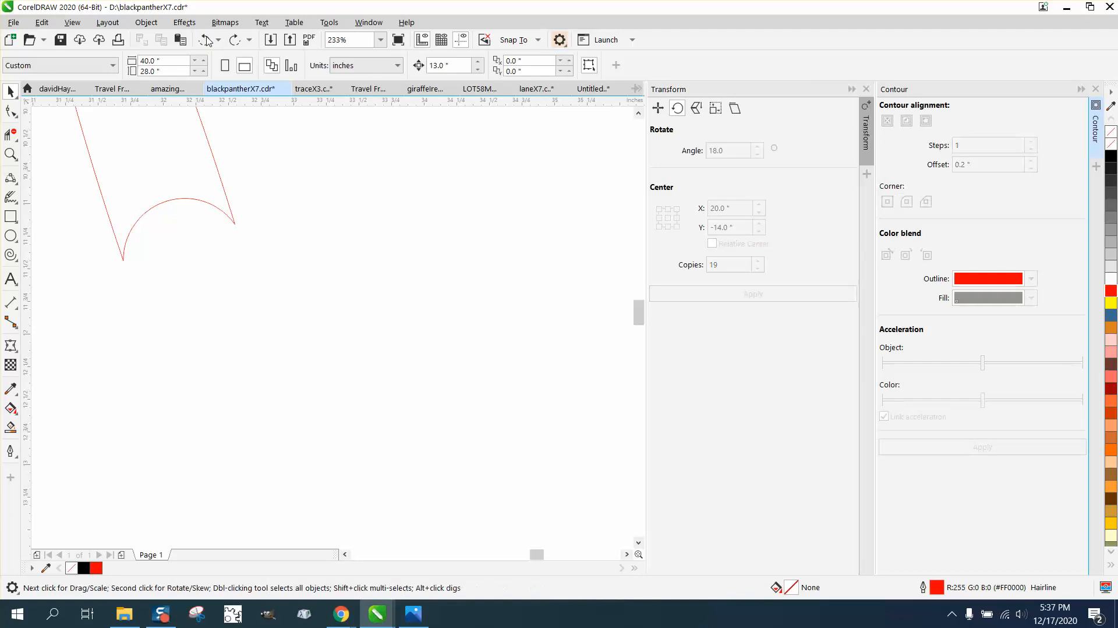
left_click(234, 40)
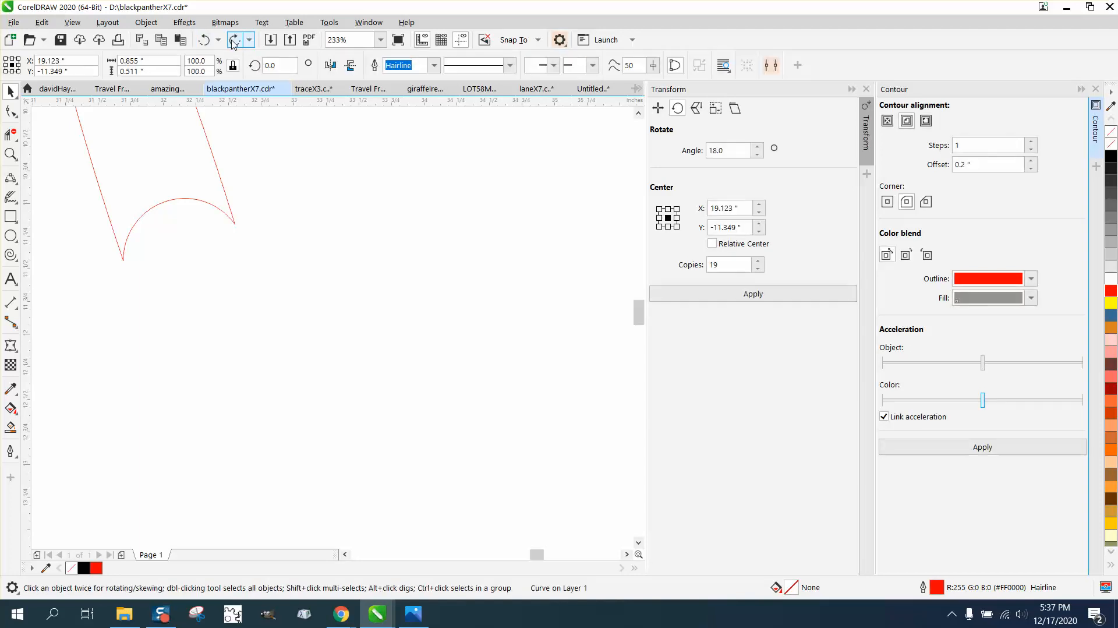
left_click(233, 40)
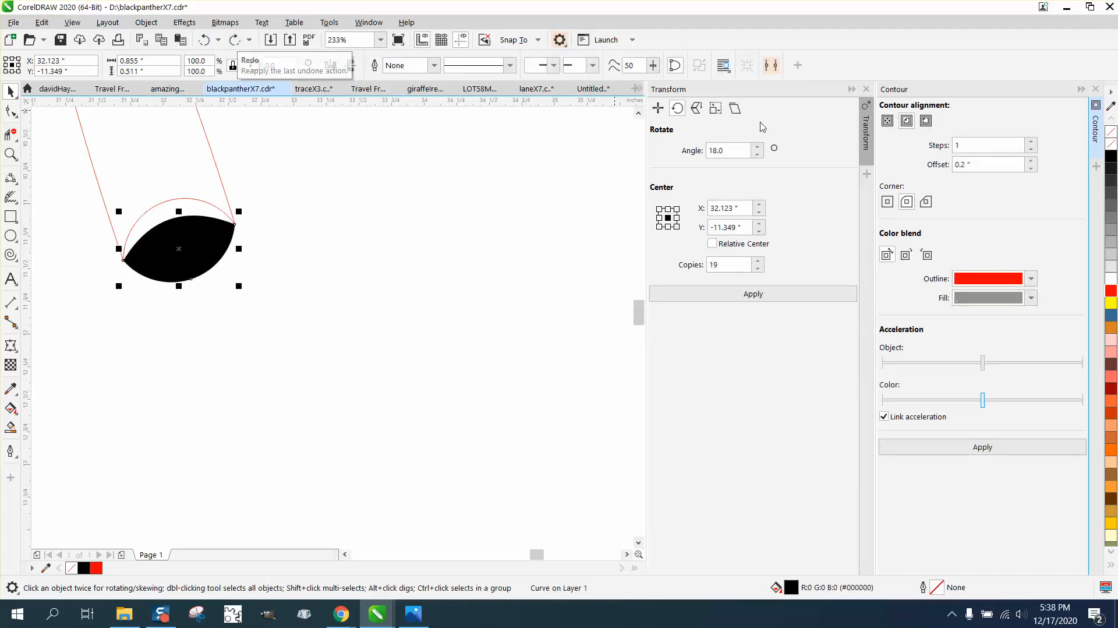
left_click(1113, 149)
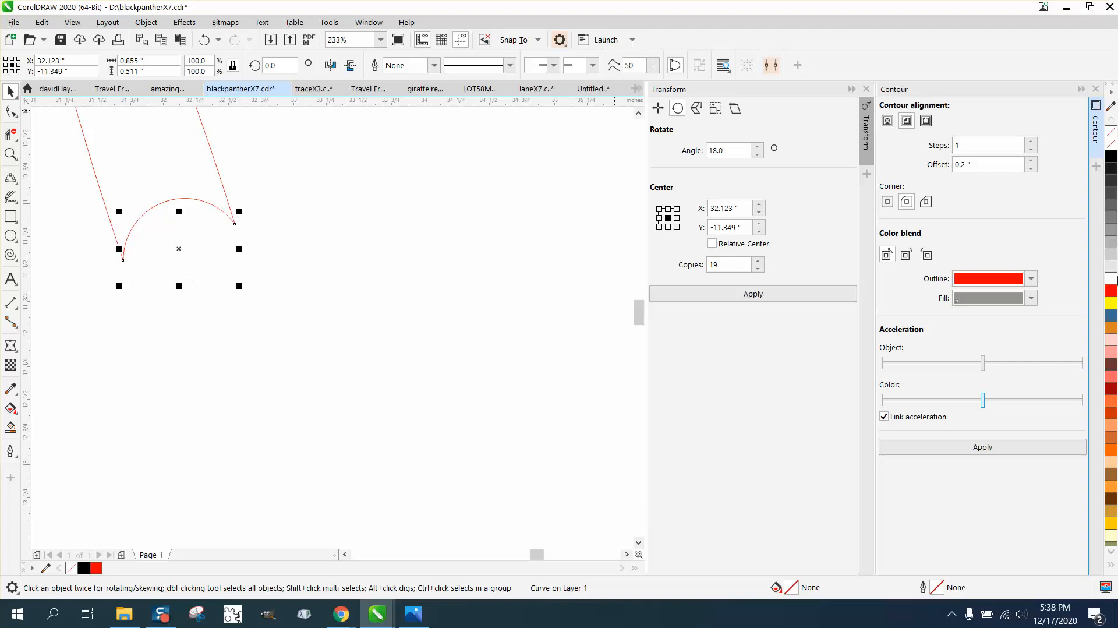
right_click(1113, 292)
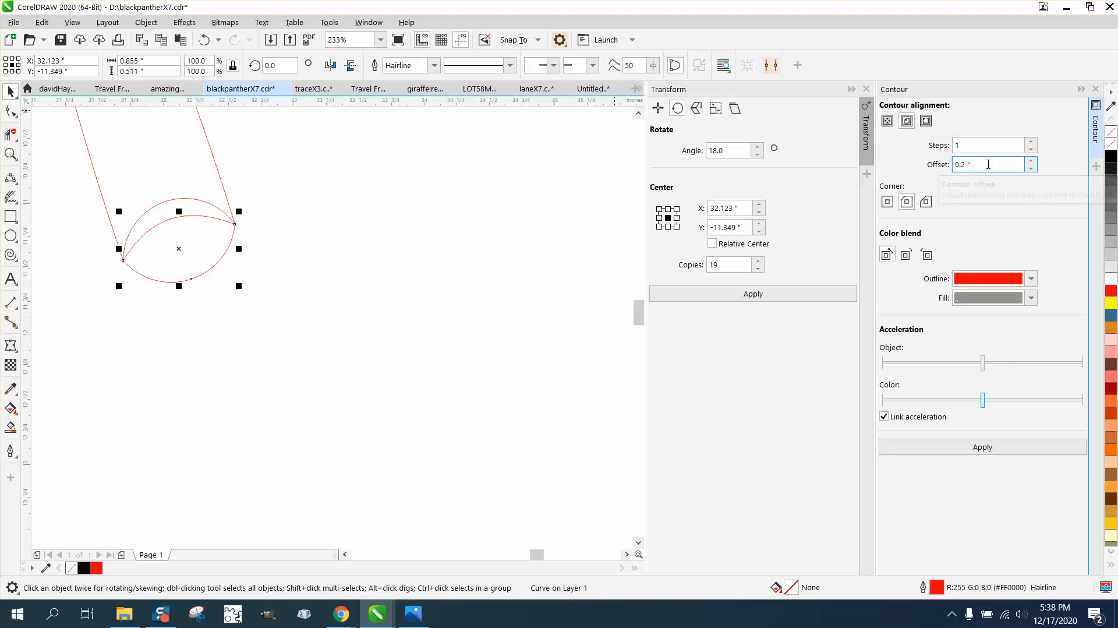
Step: Apply a 0.05-inch inside contour to the lens
left_click_drag(982, 165, 936, 169)
type(".05")
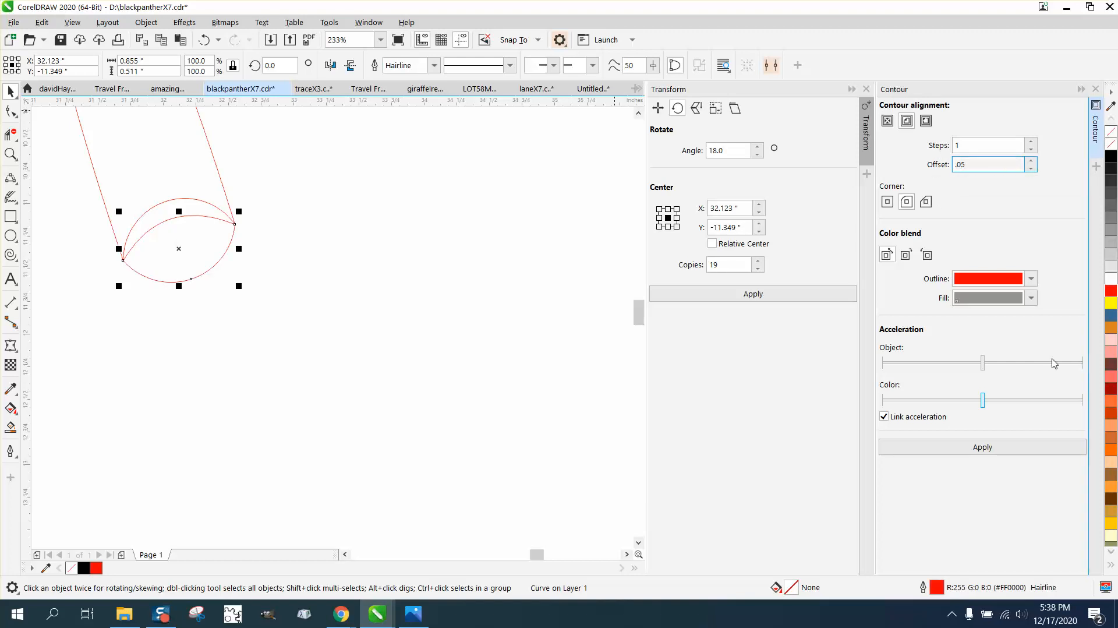
left_click(985, 447)
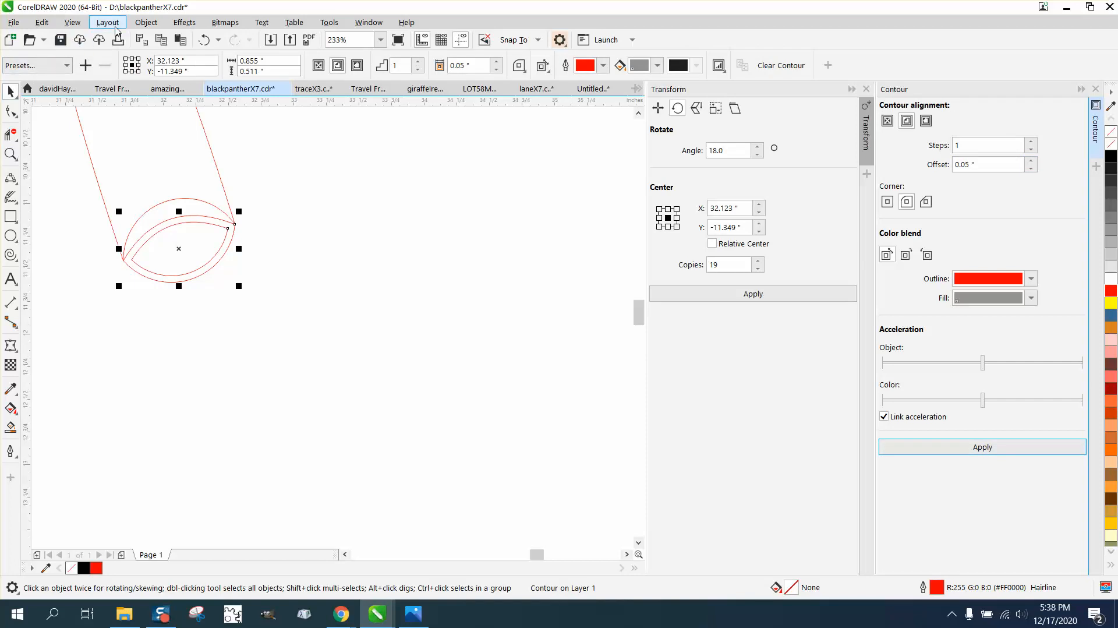
Step: Break the contour apart and move the inner curve 13 inches left onto the ring
left_click(146, 22)
left_click(205, 336)
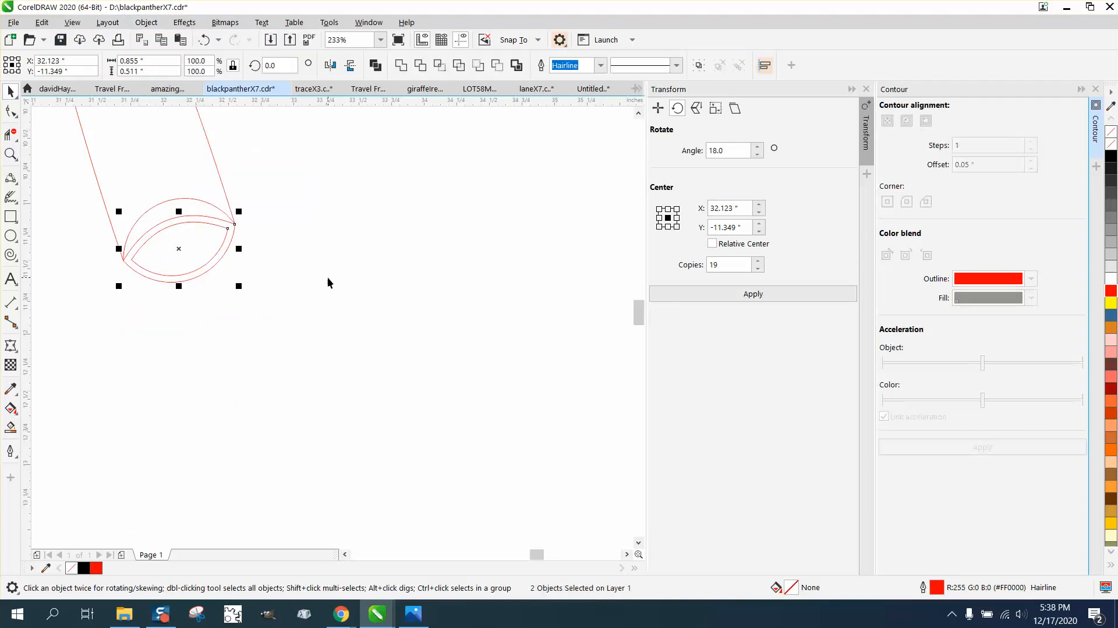
left_click(328, 281)
left_click(222, 230)
key("Left")
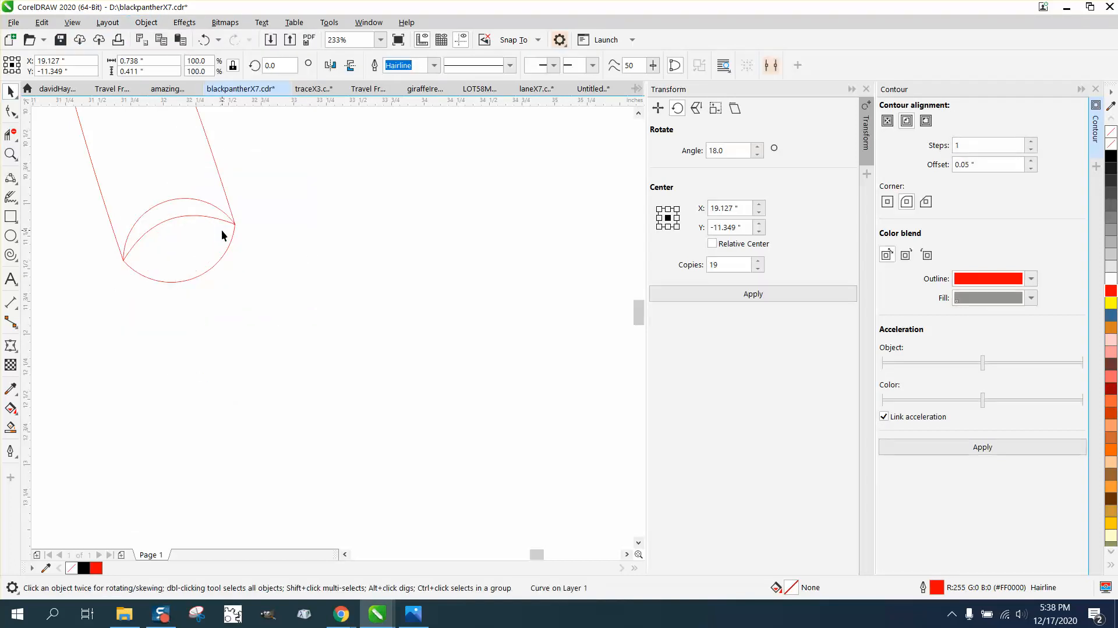
scroll(512, 239, "down", 6)
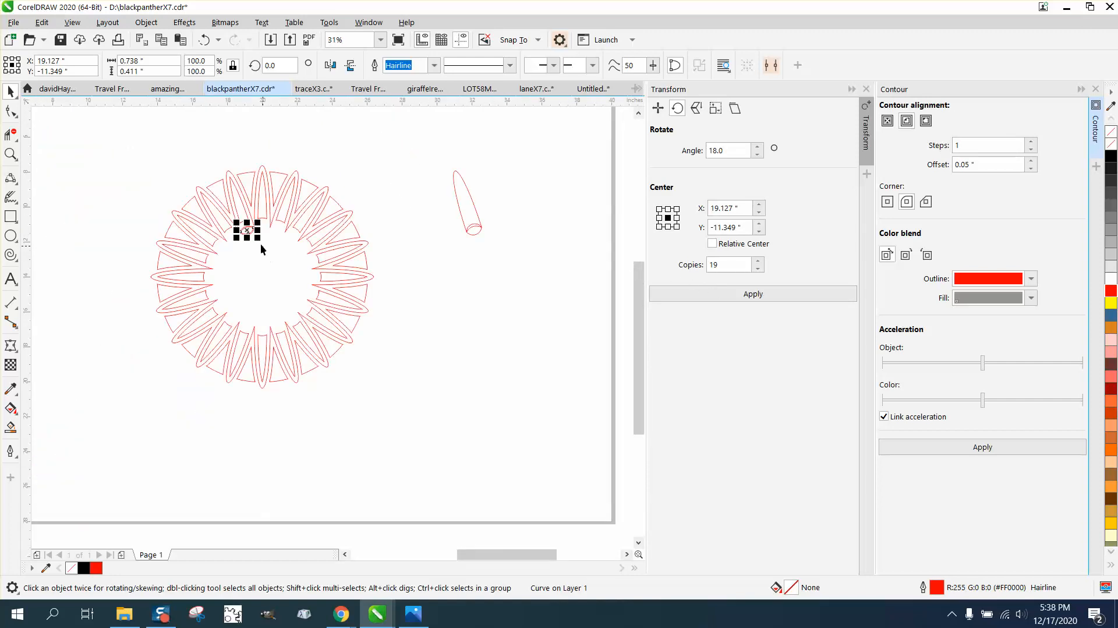
Step: Repeat the lens curve 19 times around the ring's centre, 18° apart
left_click(247, 233)
left_click_drag(247, 231, 264, 271)
left_click(342, 187)
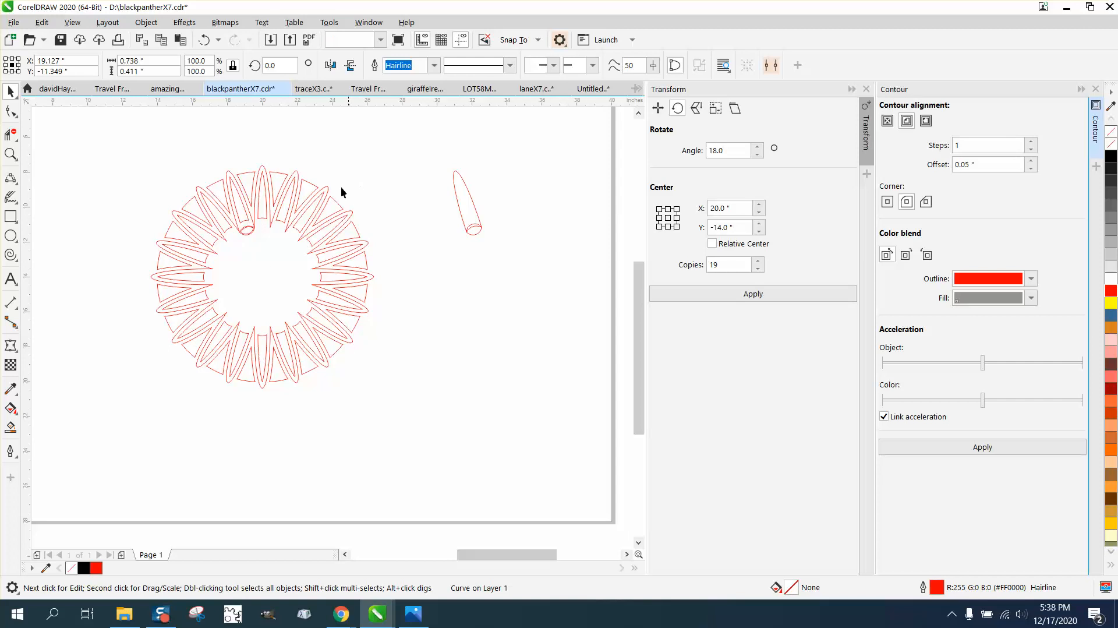
left_click(248, 230)
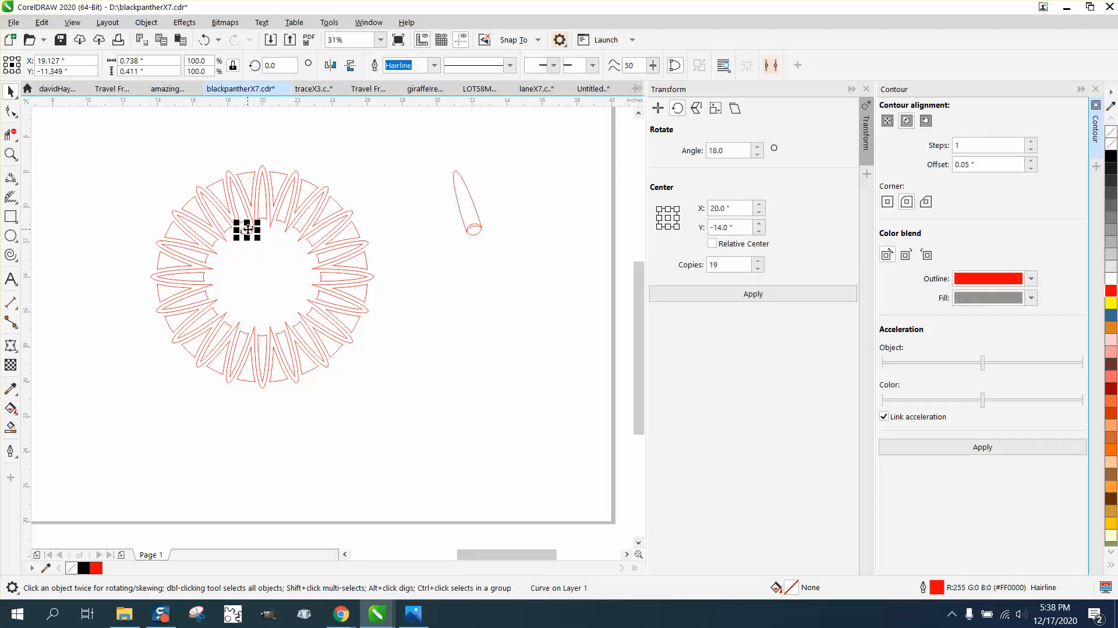
left_click(247, 230)
left_click(759, 296)
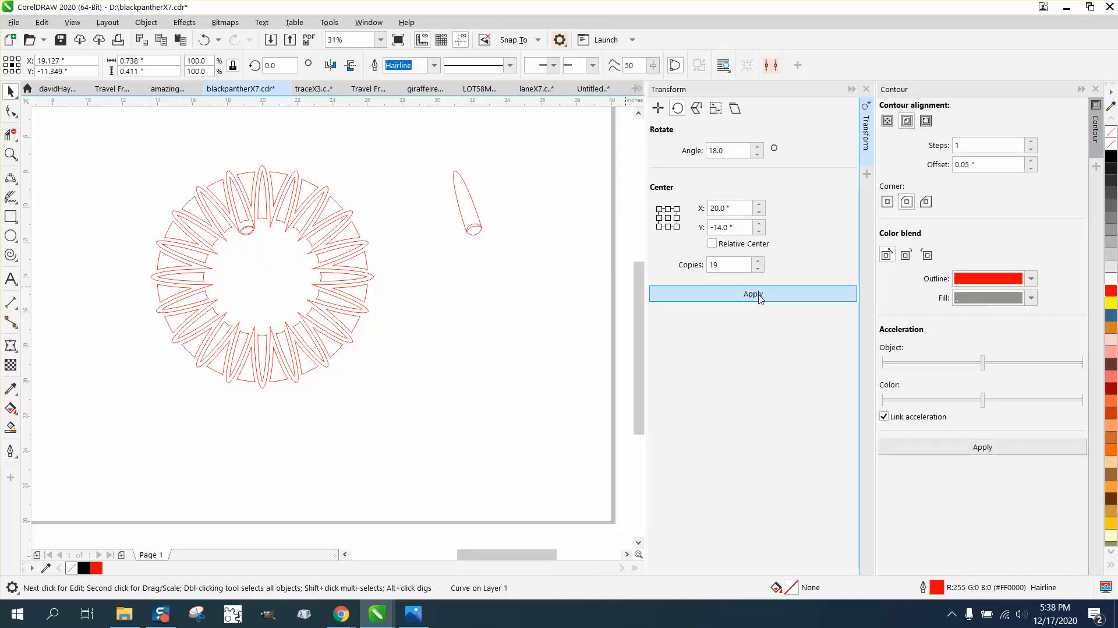
Step: Delete the leftover outer lens outline at the top of the ring
left_click(11, 153)
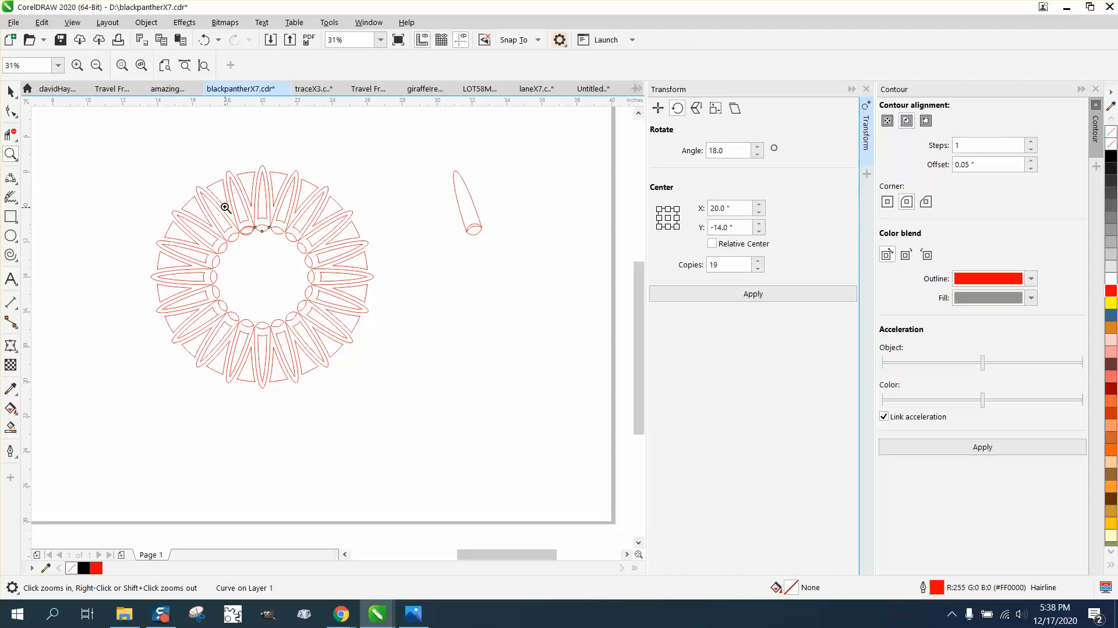
left_click_drag(225, 209, 269, 251)
left_click(11, 92)
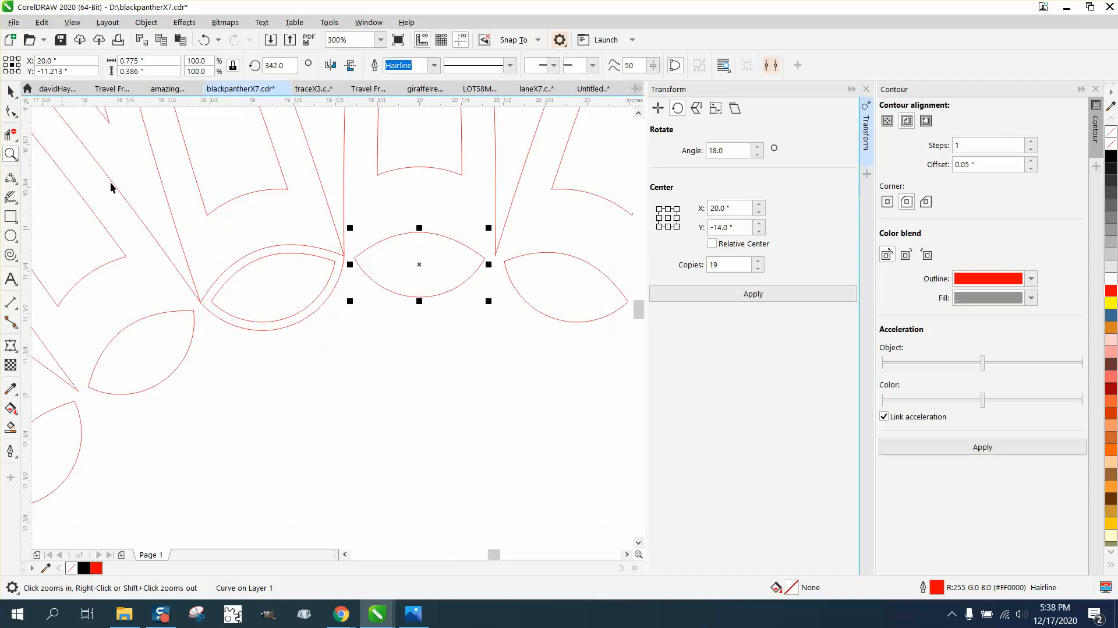
left_click(259, 253)
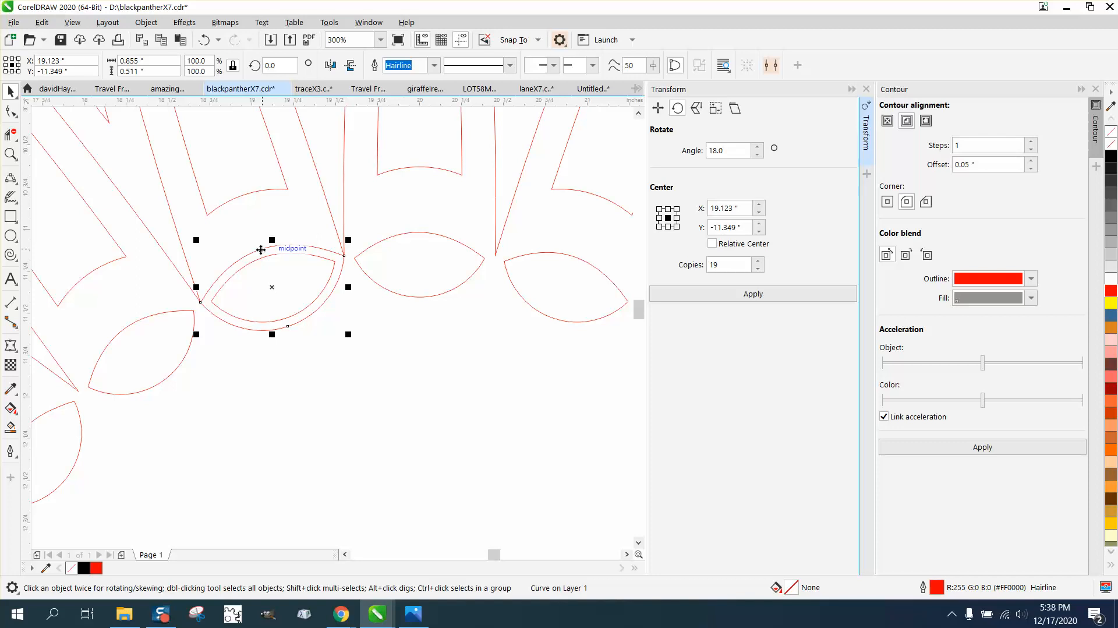
key("Delete")
scroll(330, 299, "down", 4)
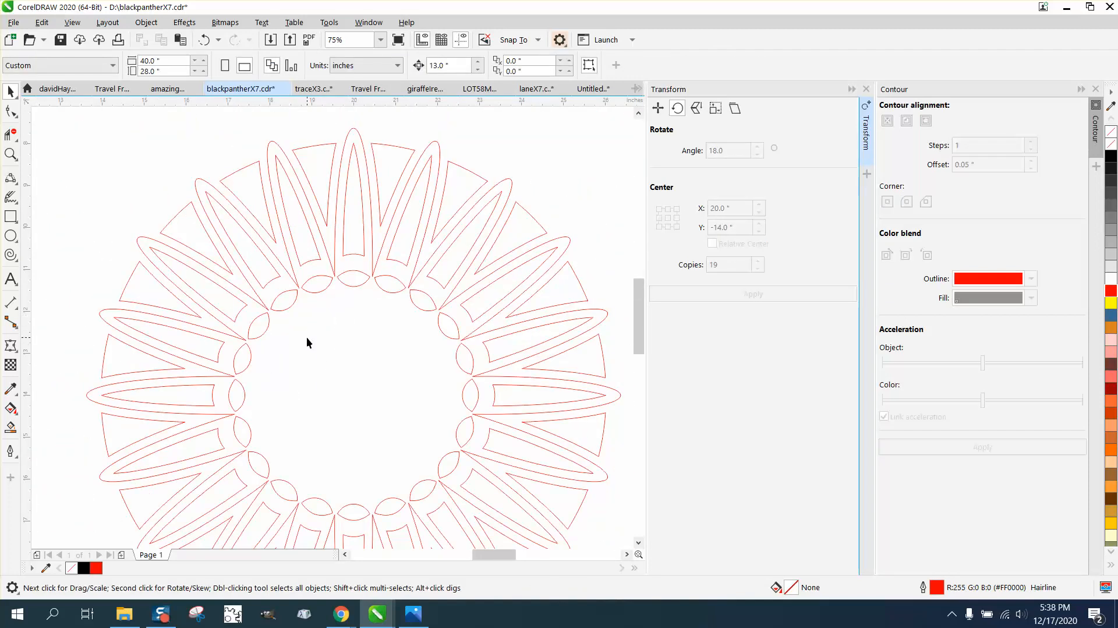
left_click(11, 155)
left_click_drag(320, 269, 404, 333)
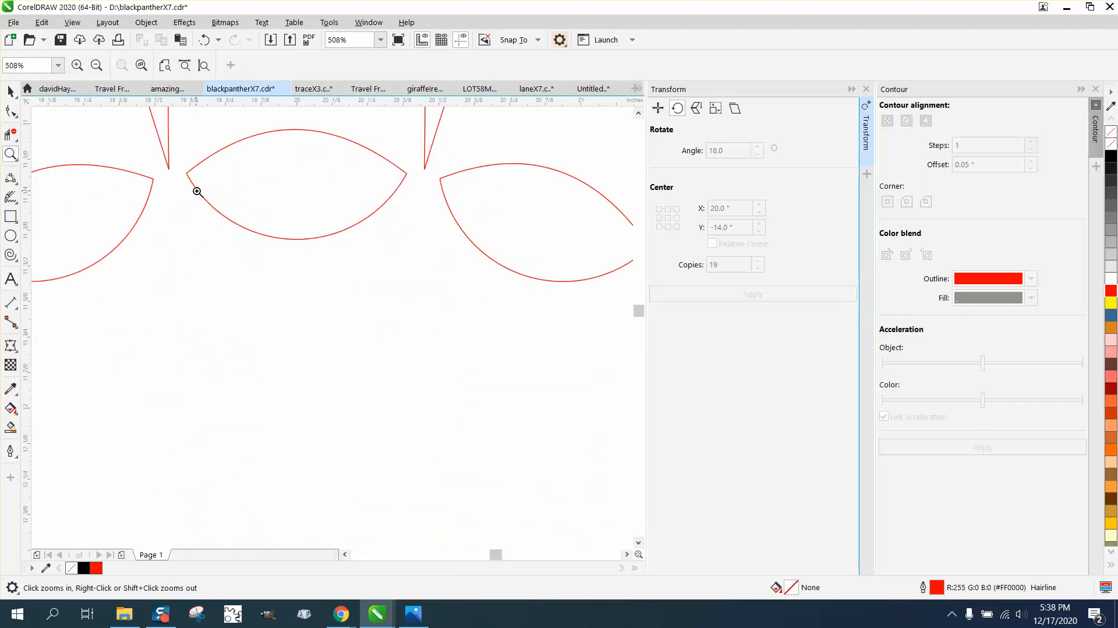
scroll(283, 207, "down", 6)
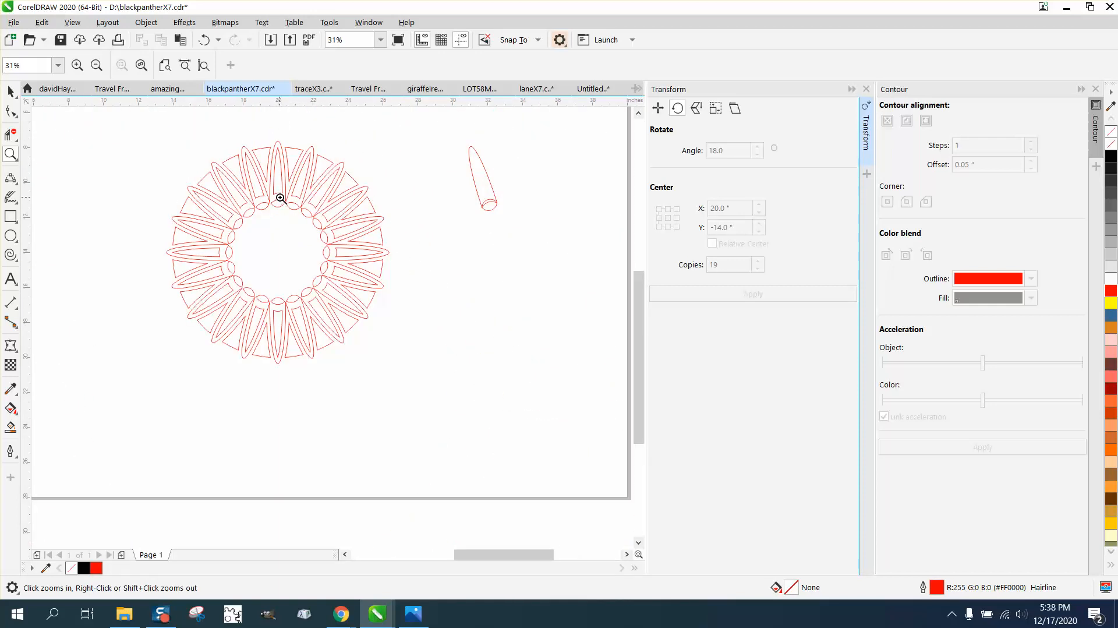
left_click(10, 91)
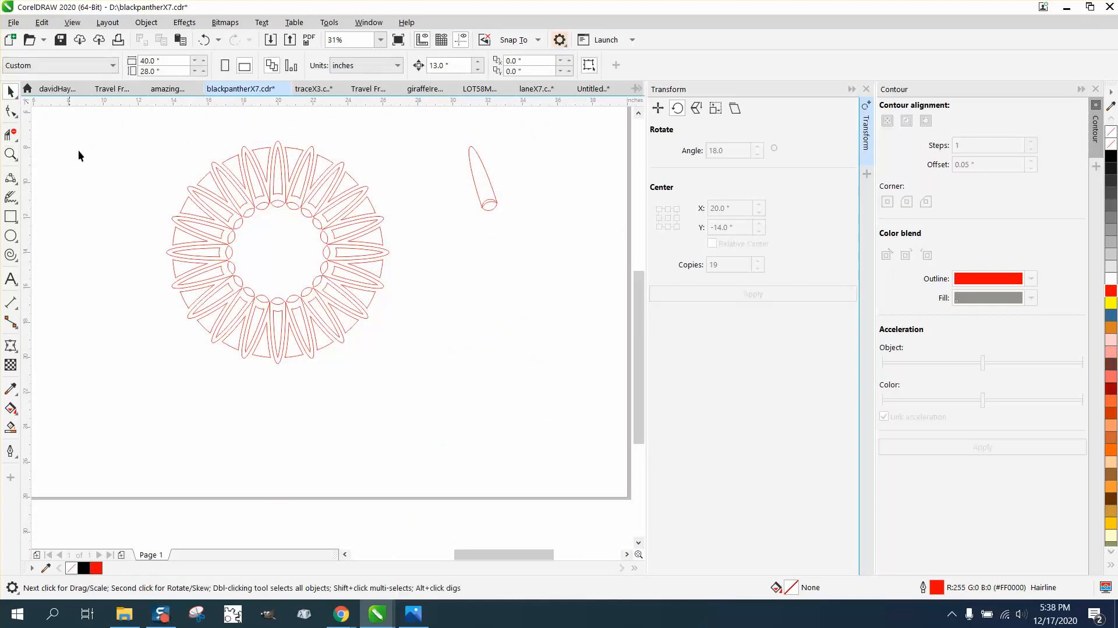
left_click(11, 428)
Step: Smart Fill the flower's centre and several gaps between the upper petals black
left_click(279, 251)
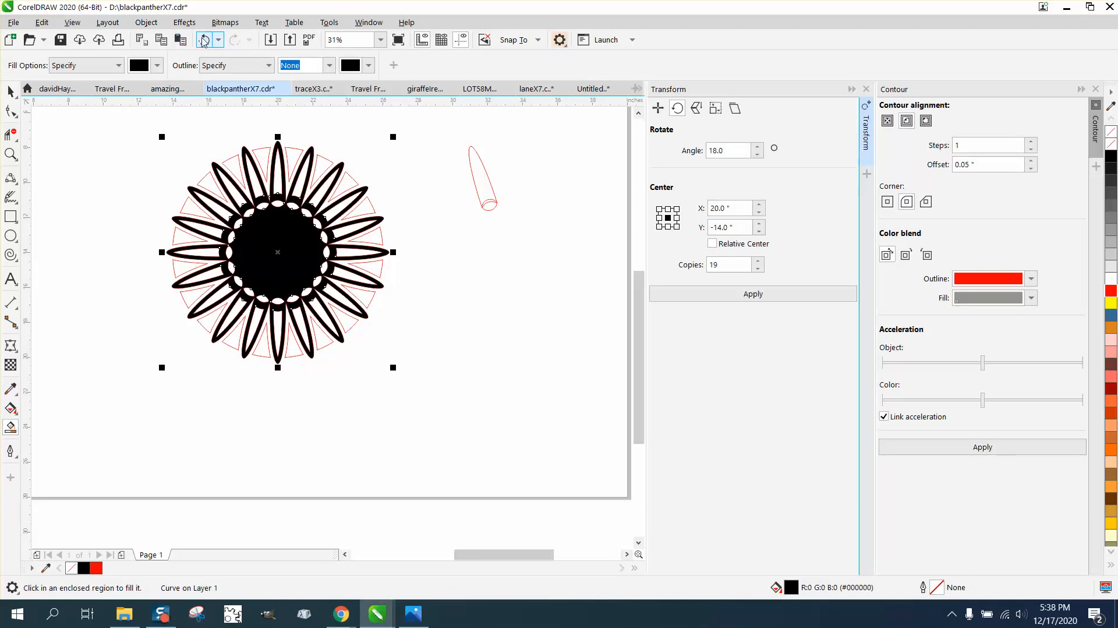
left_click(232, 168)
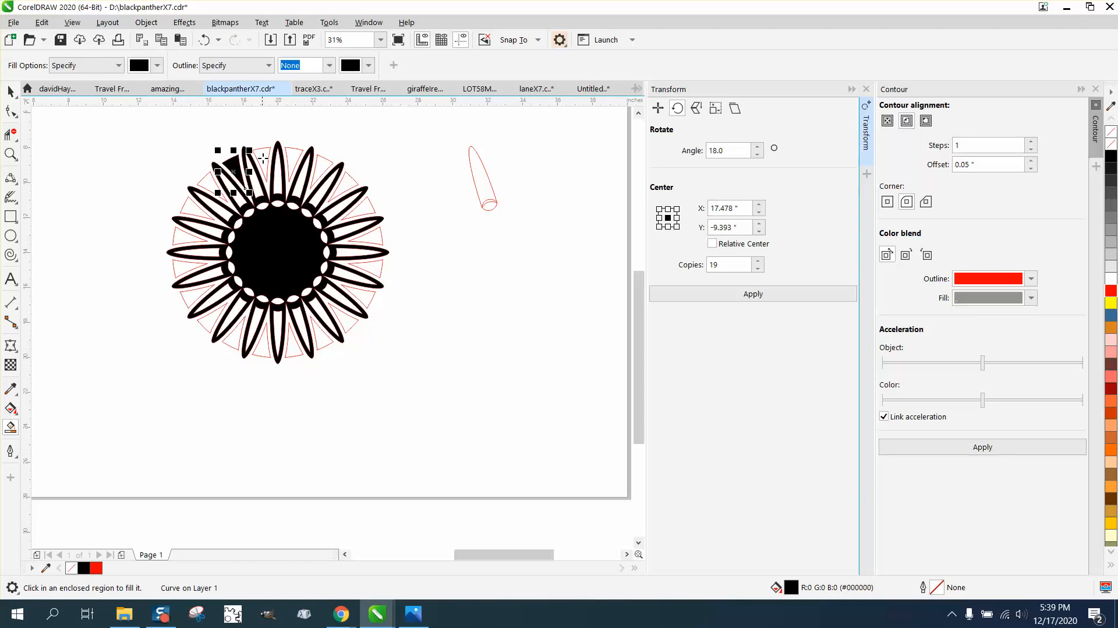
left_click(265, 156)
left_click(293, 158)
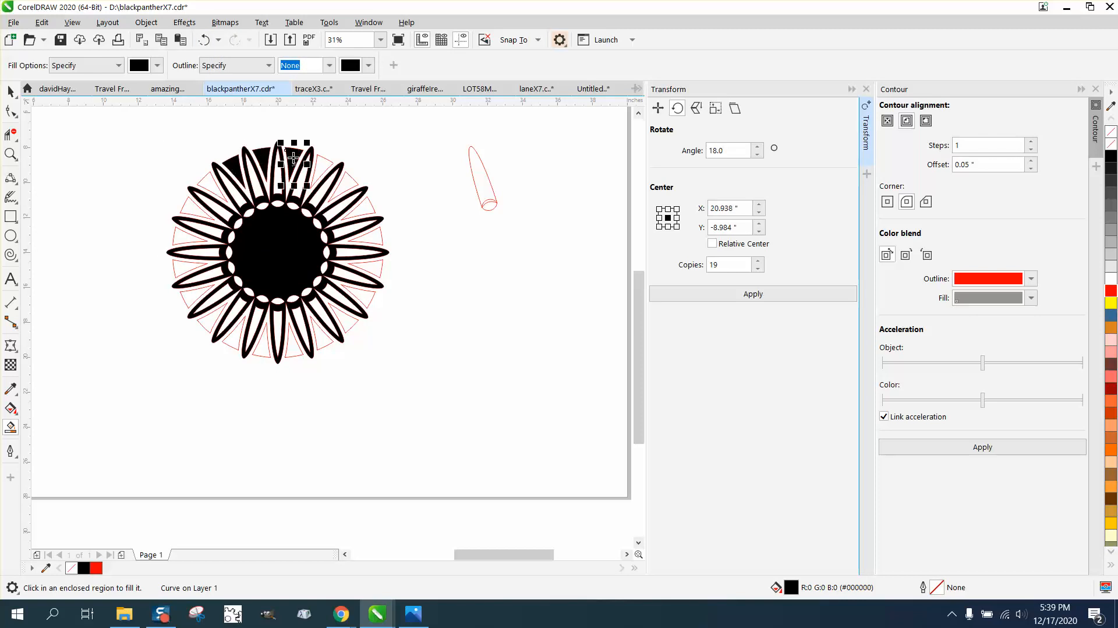
left_click(326, 167)
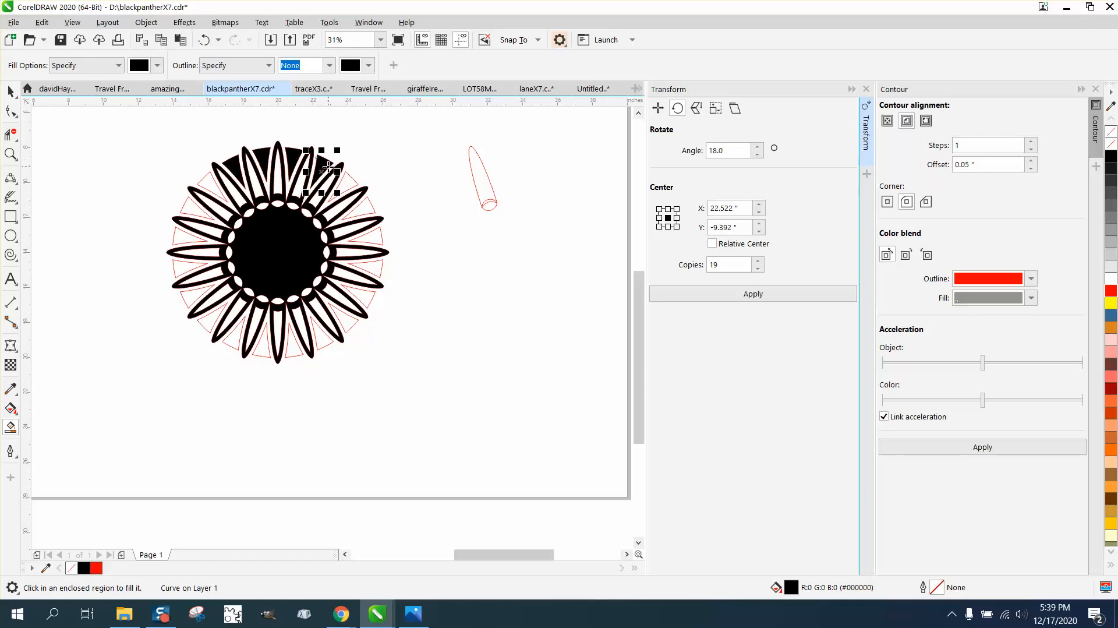
Step: Undo the extra gap fills, keeping one black gap between the top petals
left_click(202, 45)
left_click(204, 46)
left_click(204, 45)
left_click(205, 45)
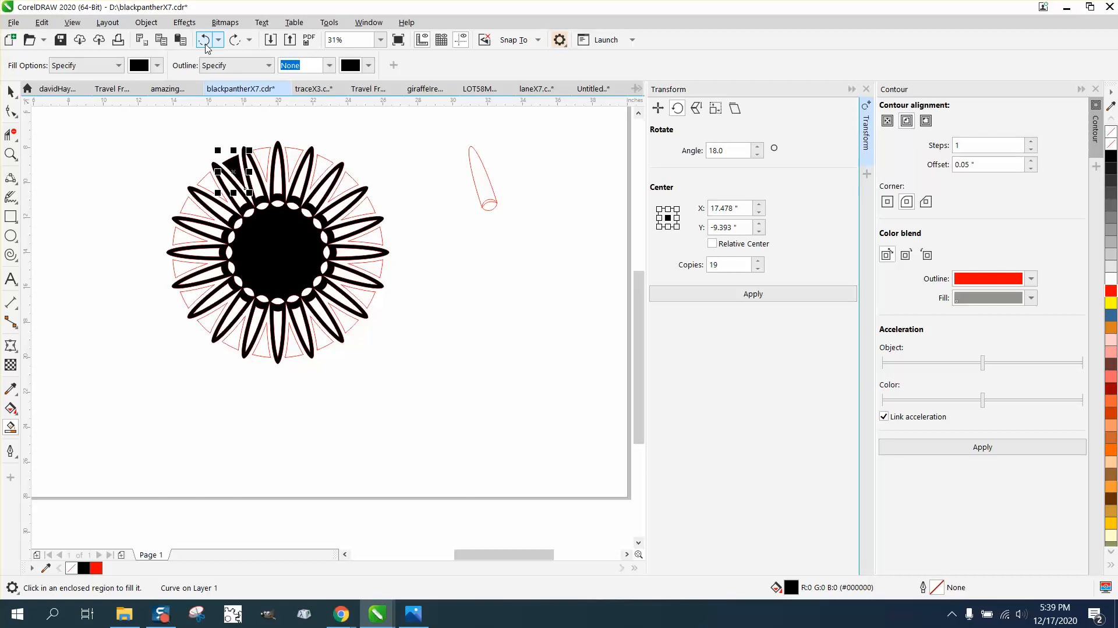
left_click(204, 40)
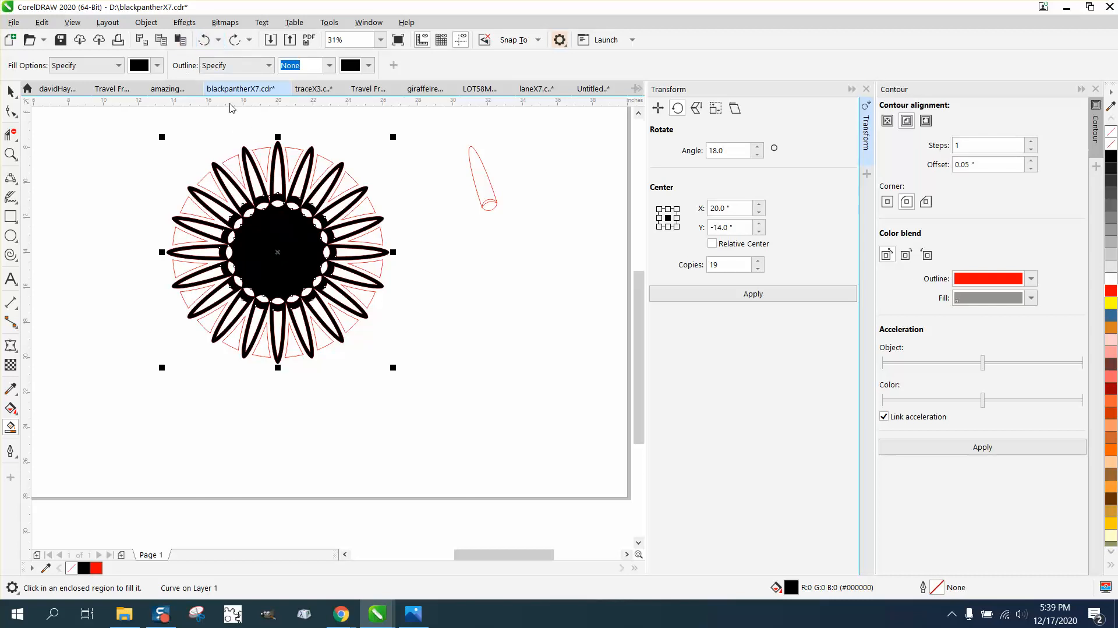
left_click(261, 162)
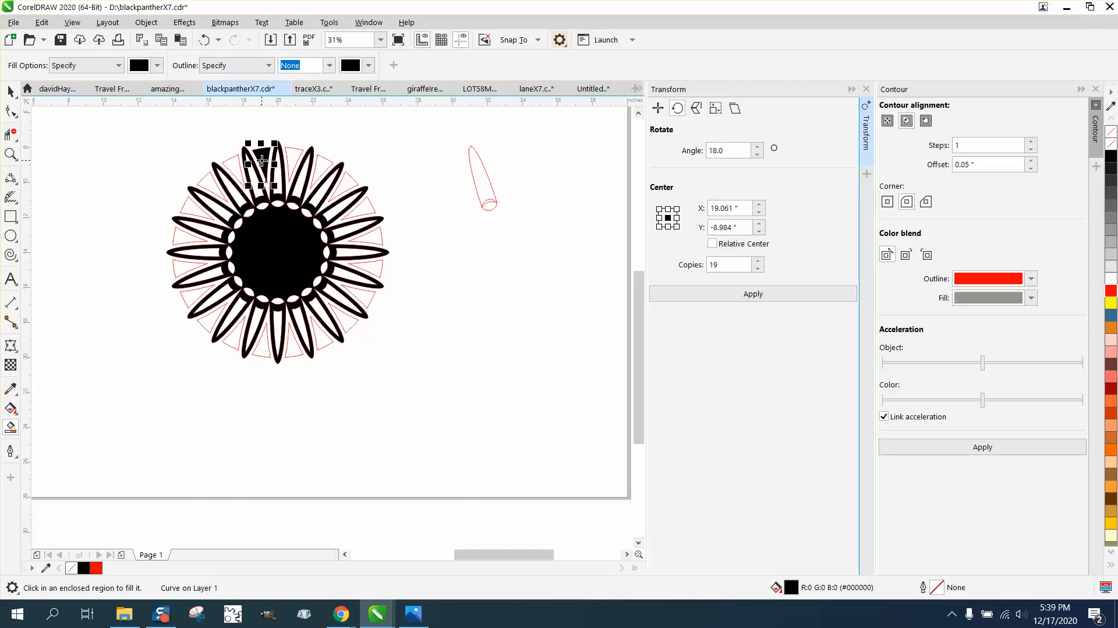
Step: Repeat the black gap fill 19 times around the flower centre and delete the leftover red petal
left_click(10, 91)
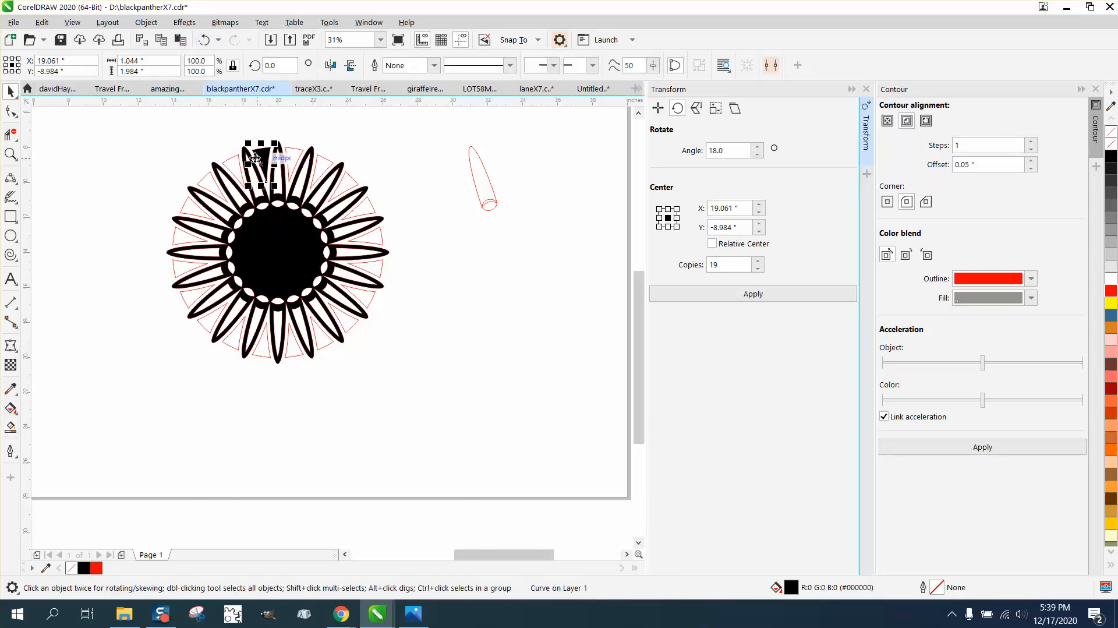
left_click(262, 164)
left_click_drag(261, 163, 276, 246)
left_click(331, 127)
left_click(265, 158)
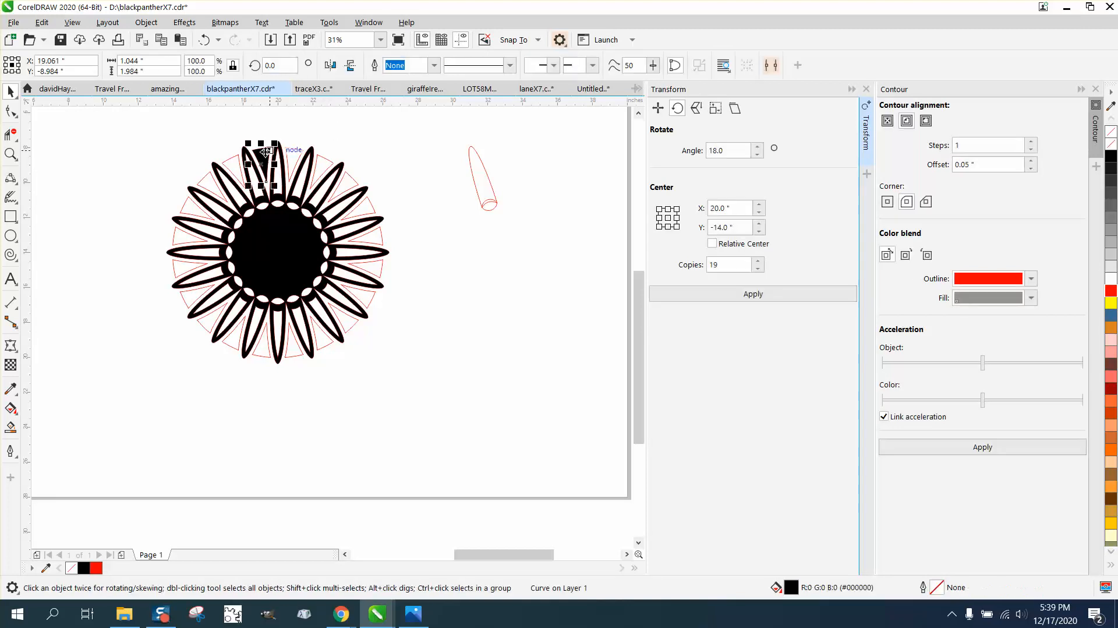
left_click(263, 158)
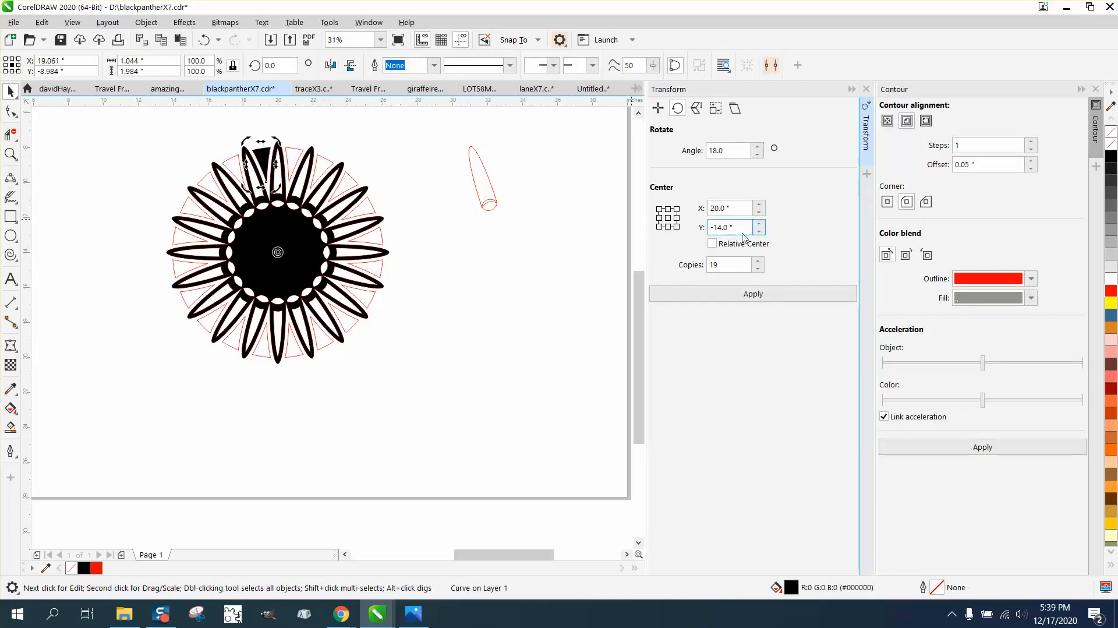
left_click(750, 298)
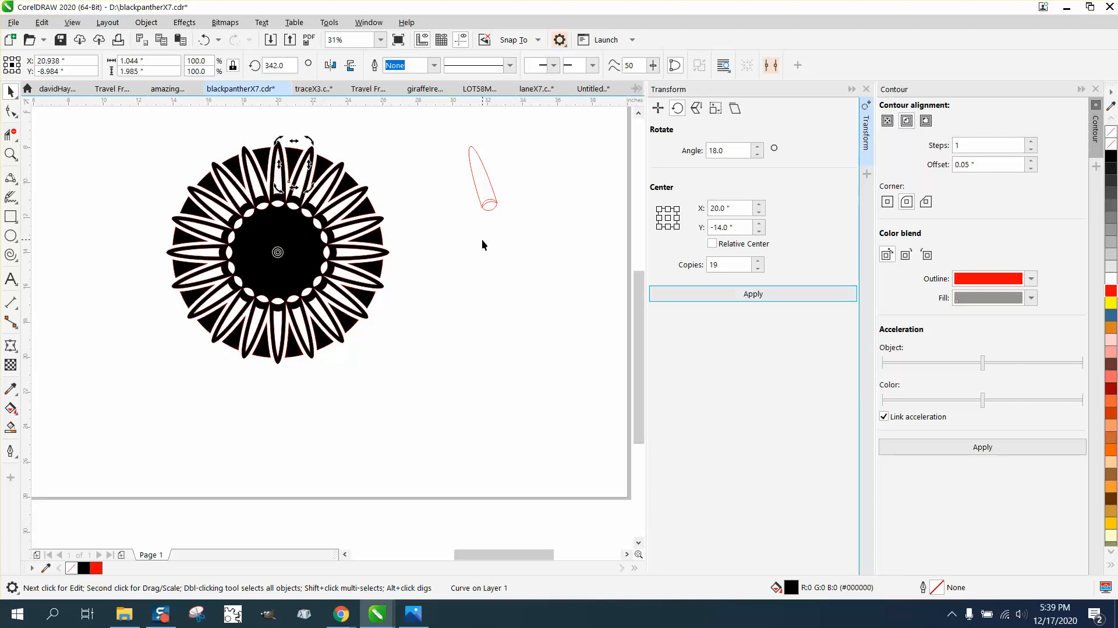
left_click_drag(445, 144, 541, 222)
key("Delete")
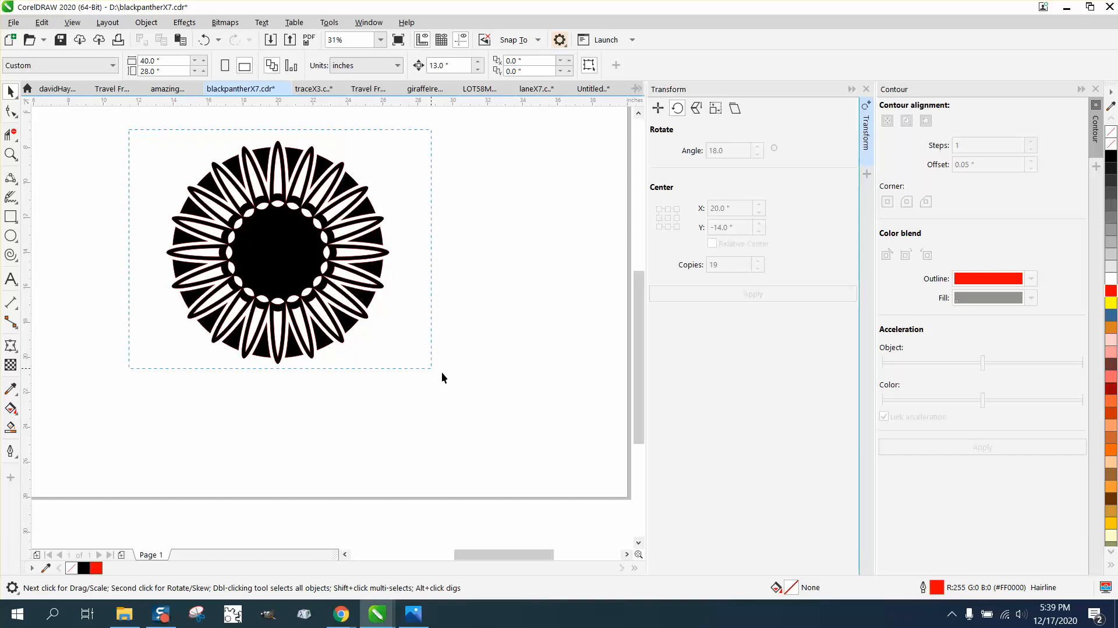
Step: Set the outline of every flower part to none, leaving only black and white
left_click_drag(441, 377, 131, 123)
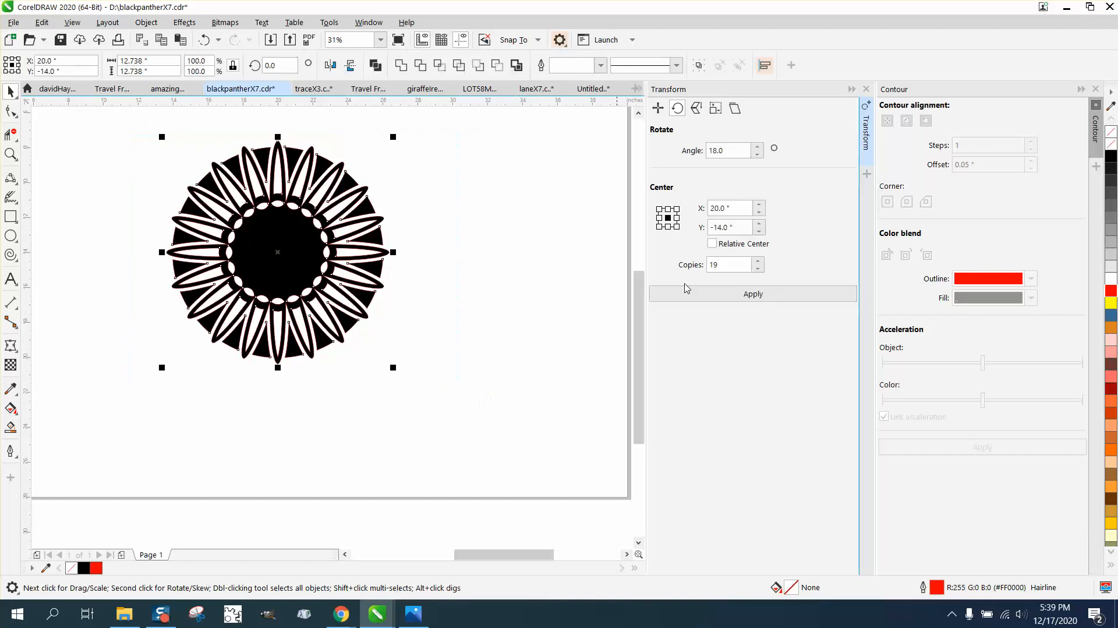
right_click(1111, 144)
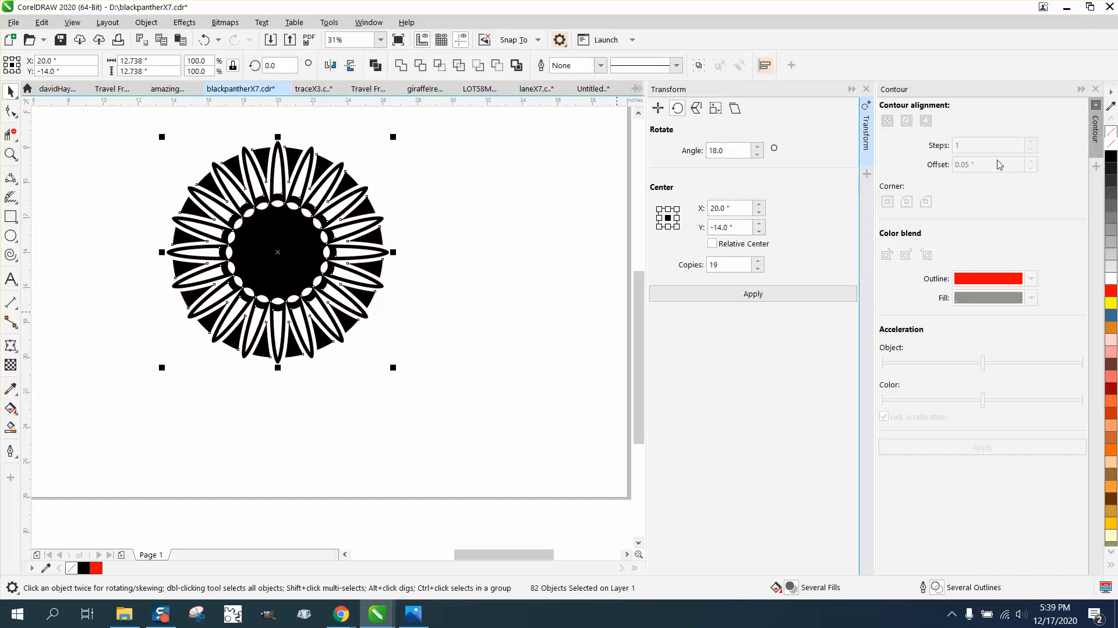
left_click(11, 154)
left_click_drag(183, 167, 487, 386)
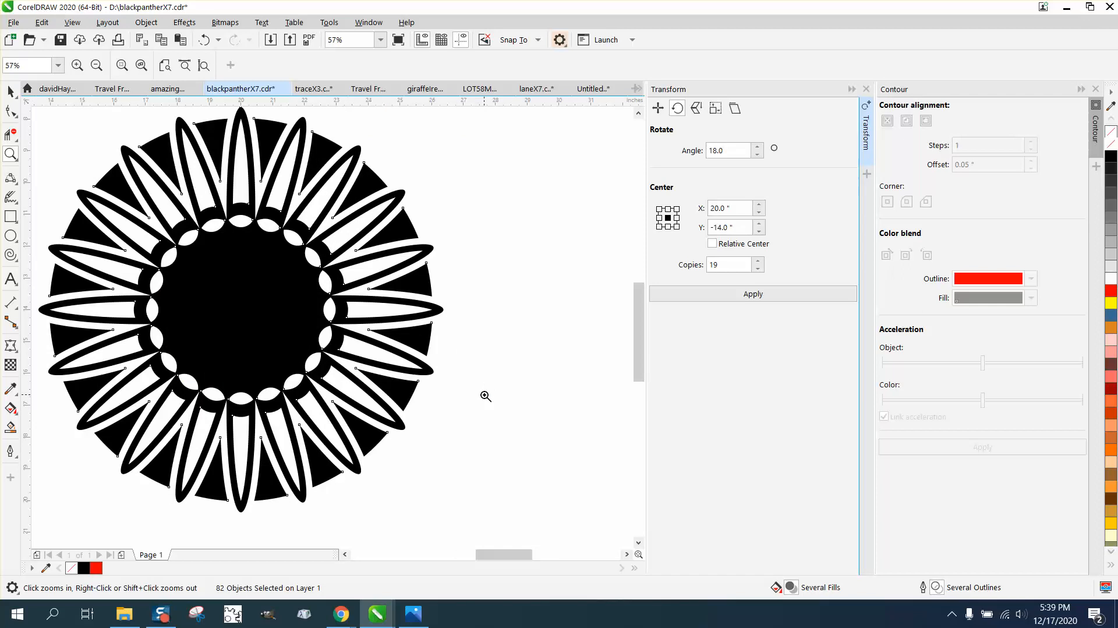